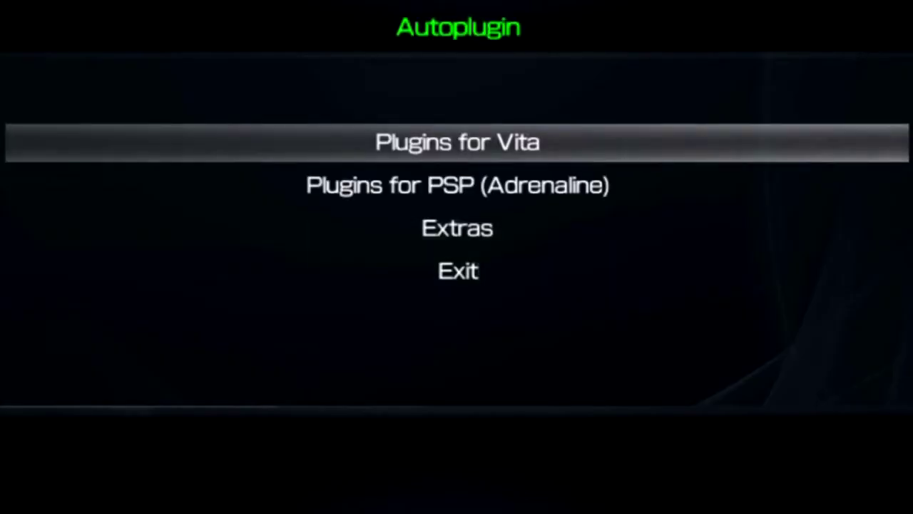
Step: Open the list of installable Vita plugins and mark 0syscall6 v1.2 for installation
{"action": "key", "text": "Return"}
{"action": "key", "text": "Return"}
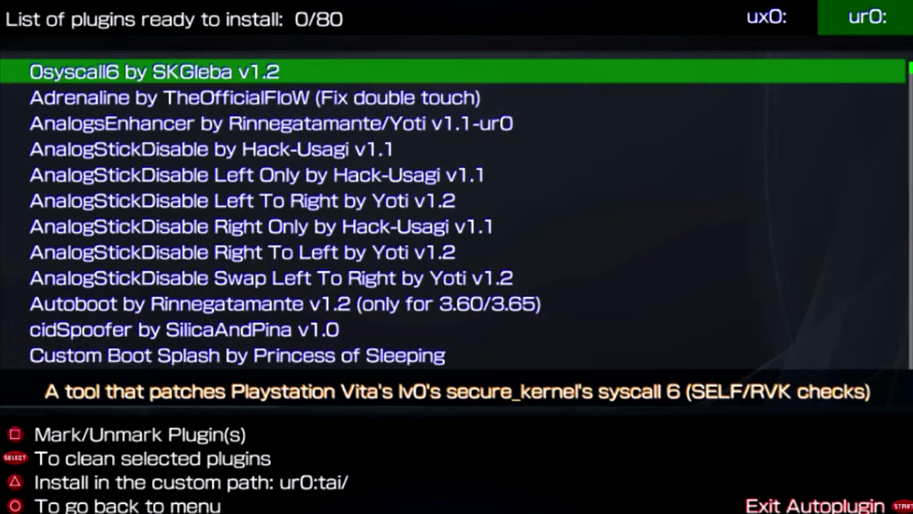
{"action": "key", "text": "space"}
Step: Mark the Download Enabler v5 (VitaTweaks) plugin for installation
{"action": "key", "text": "Down"}
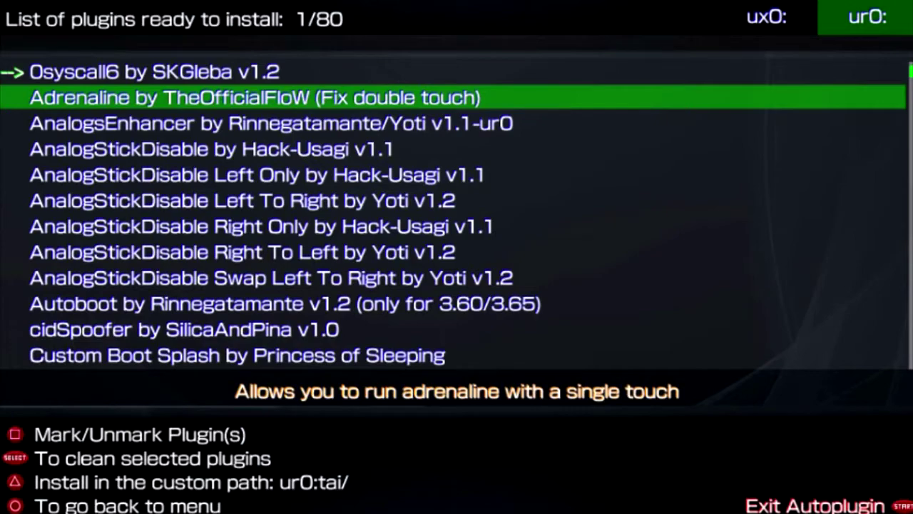
{"action": "key", "text": "Down"}
{"action": "key", "text": "Down"}
{"action": "key", "text": "Down"}
{"action": "key", "text": "Down"}
{"action": "key", "text": "Down"}
{"action": "key", "text": "Down"}
{"action": "key", "text": "Down"}
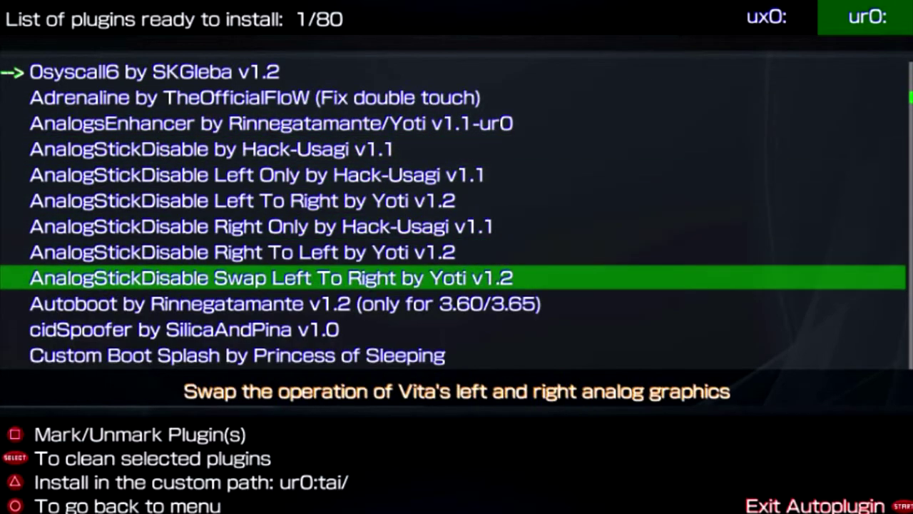
{"action": "key", "text": "Down"}
{"action": "key", "text": "Down"}
{"action": "key", "text": "Down"}
{"action": "key", "text": "Down"}
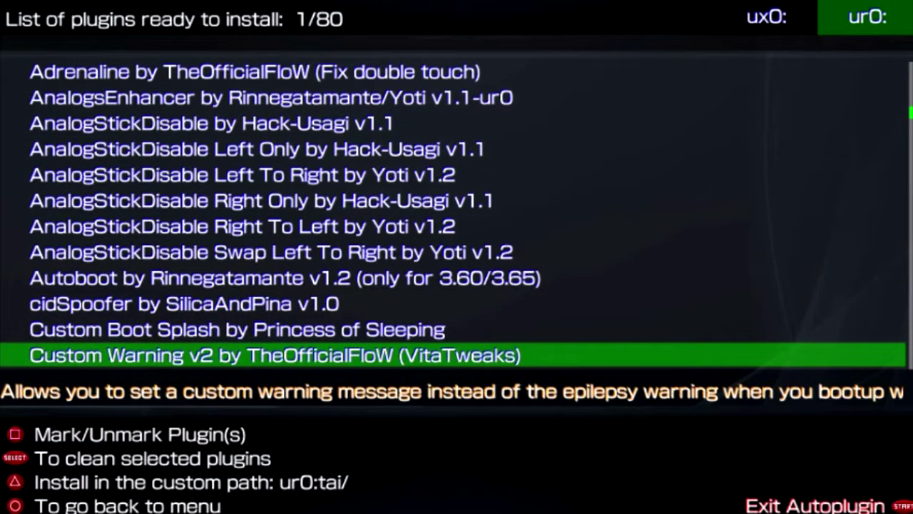
{"action": "key", "text": "Up"}
{"action": "key", "text": "Down"}
{"action": "key", "text": "Down"}
{"action": "key", "text": "Down"}
{"action": "key", "text": "Down"}
{"action": "key", "text": "Down"}
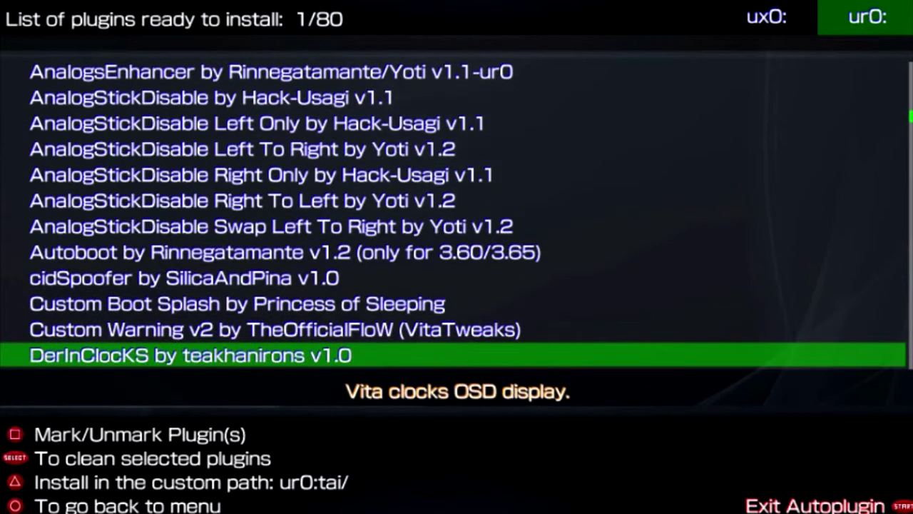
{"action": "key", "text": "Down"}
{"action": "key", "text": "Down"}
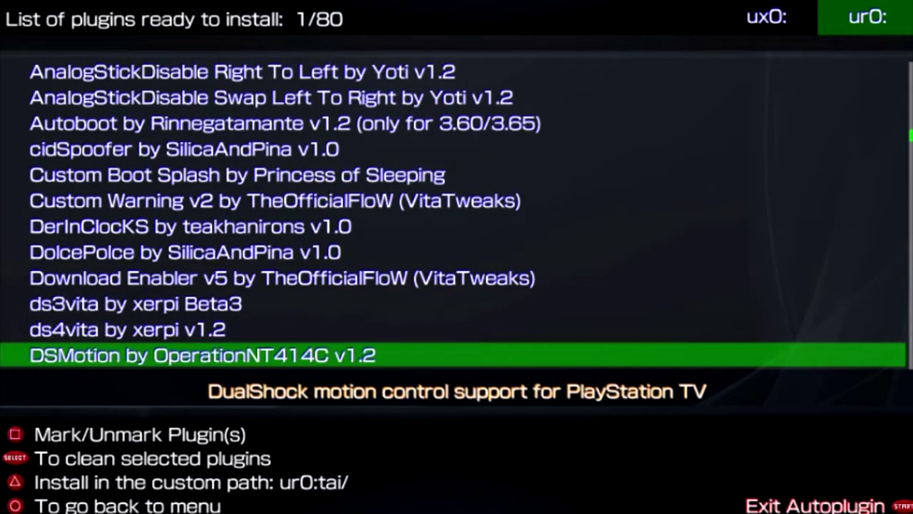
{"action": "key", "text": "Up"}
{"action": "key", "text": "Up"}
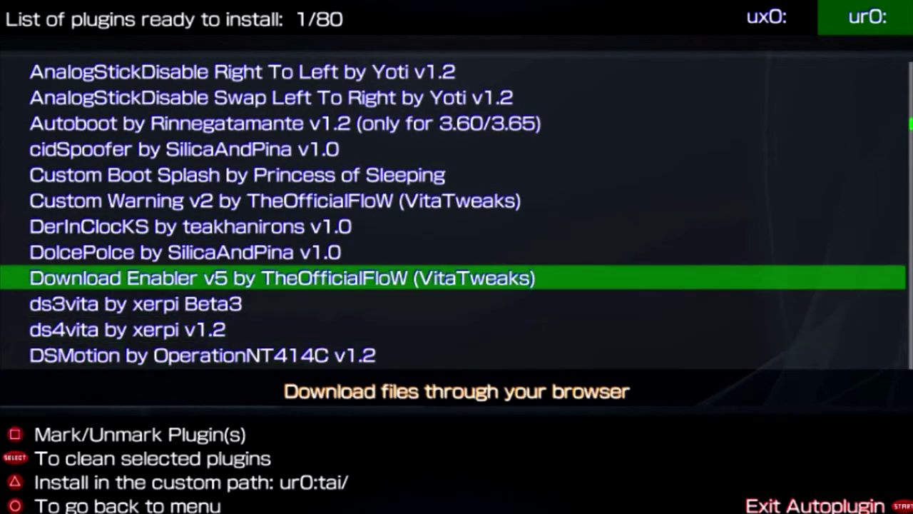
{"action": "key", "text": "space"}
Step: Mark the InfiniteNet v1.0 and ioplus v0.1 plugins for installation
{"action": "key", "text": "Down"}
{"action": "key", "text": "Down"}
{"action": "key", "text": "Down"}
{"action": "key", "text": "Down"}
{"action": "key", "text": "Down"}
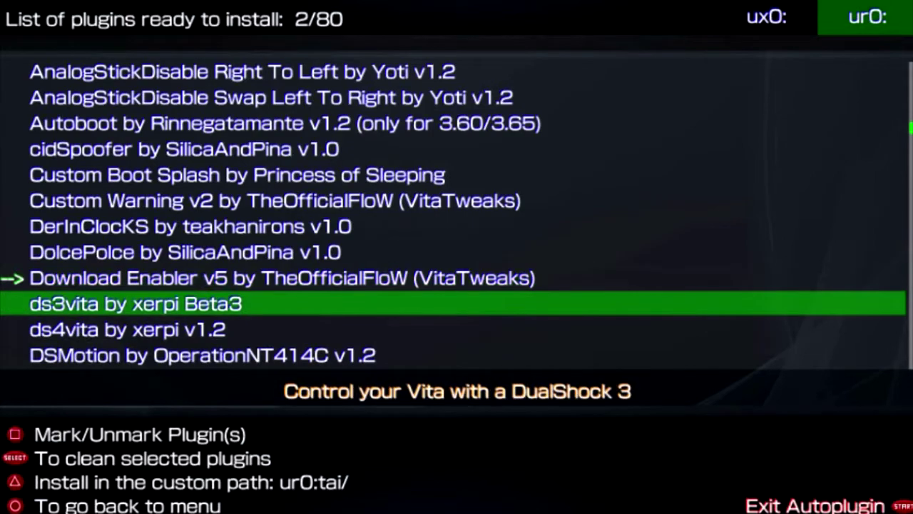
{"action": "key", "text": "Down"}
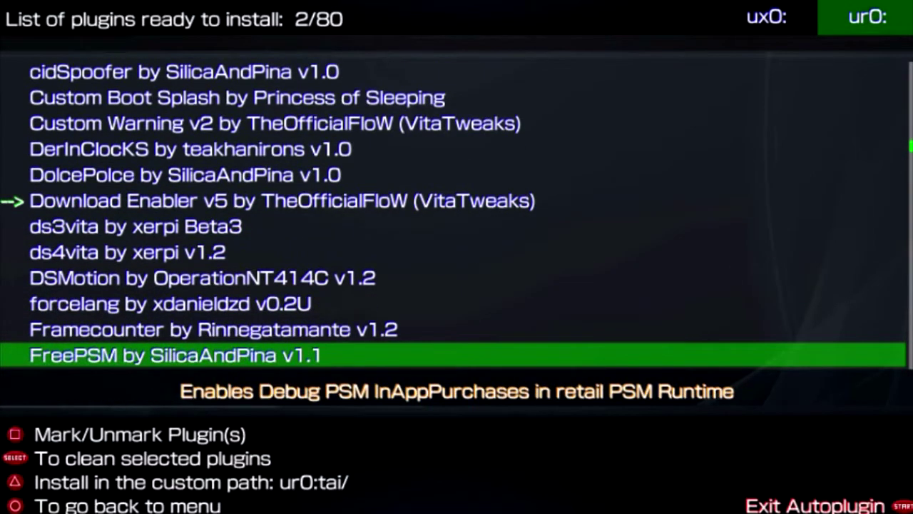
{"action": "key", "text": "Down"}
{"action": "key", "text": "Down"}
{"action": "key", "text": "Down"}
{"action": "key", "text": "Down"}
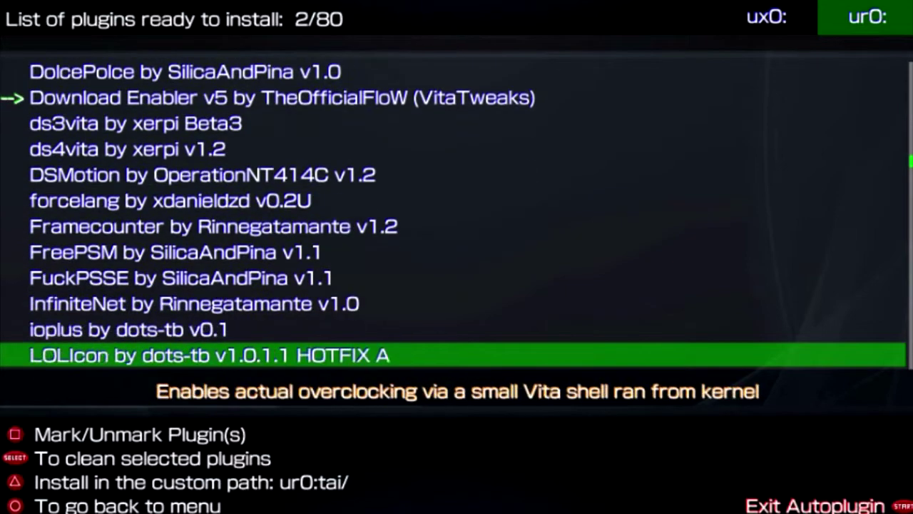
{"action": "key", "text": "Up"}
{"action": "key", "text": "Up"}
{"action": "key", "text": "z"}
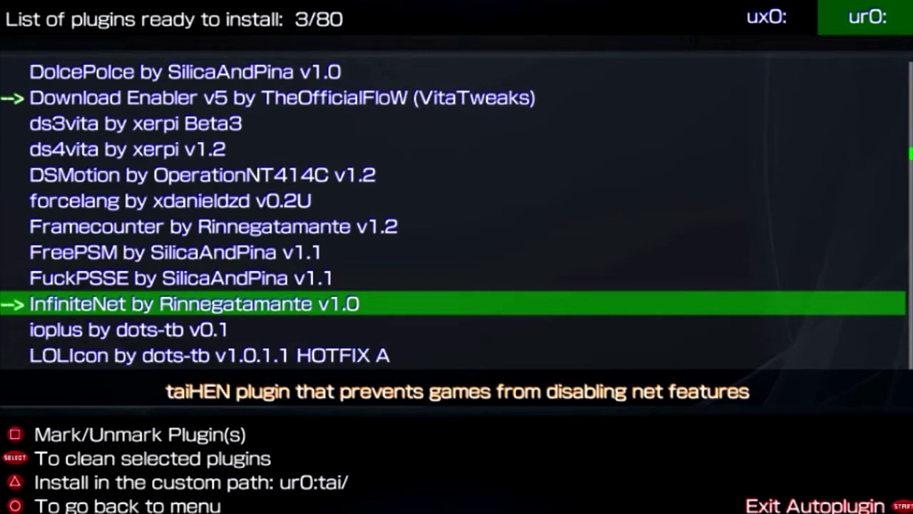
{"action": "key", "text": "Down"}
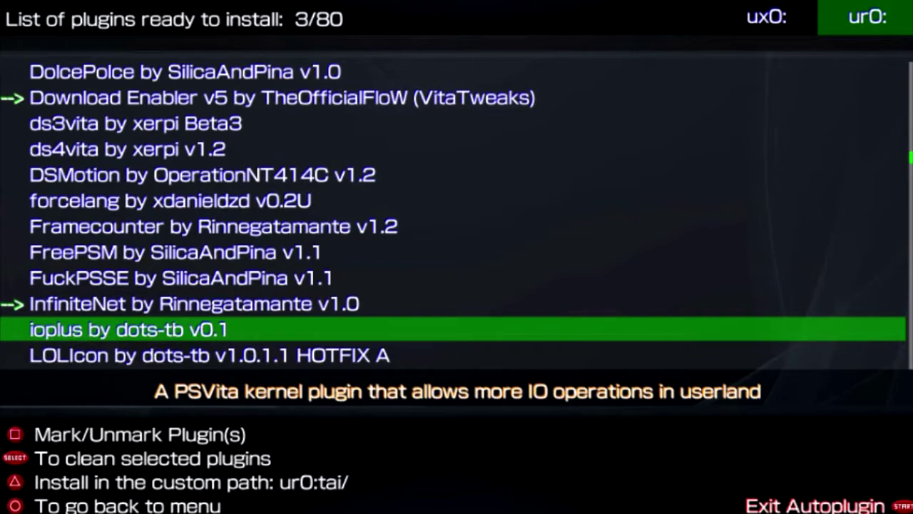
{"action": "key", "text": "space"}
Step: Mark the official NoNpDrm v1.2 plugin for installation, leaving the unofficial version unselected
{"action": "key", "text": "Down"}
{"action": "key", "text": "Down"}
{"action": "key", "text": "Down"}
{"action": "key", "text": "Down"}
{"action": "key", "text": "Down"}
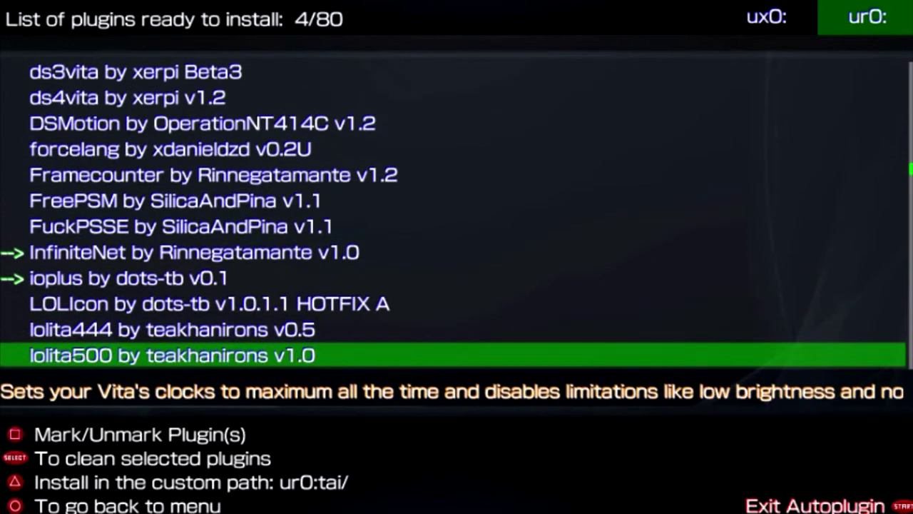
{"action": "key", "text": "Down"}
{"action": "key", "text": "Down"}
{"action": "key", "text": "Down"}
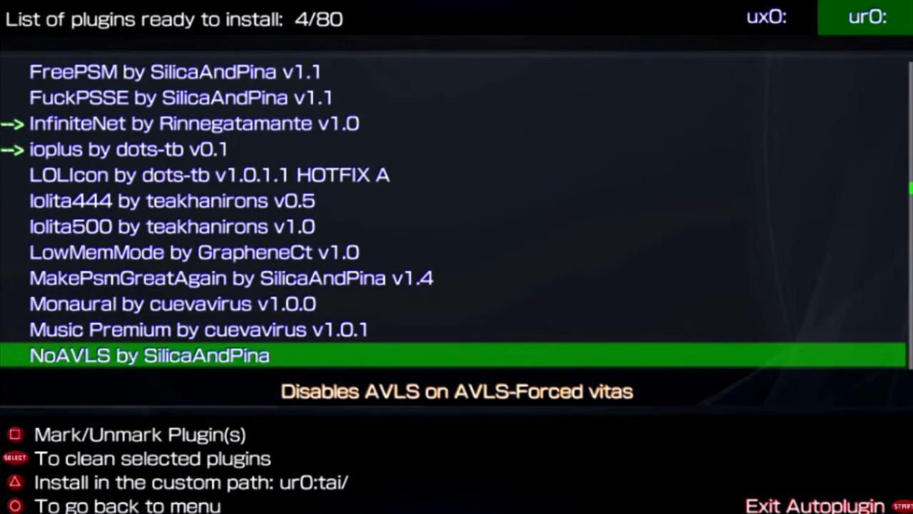
{"action": "key", "text": "Up"}
{"action": "key", "text": "Up"}
{"action": "key", "text": "Up"}
{"action": "key", "text": "Up"}
{"action": "key", "text": "Up"}
{"action": "key", "text": "Up"}
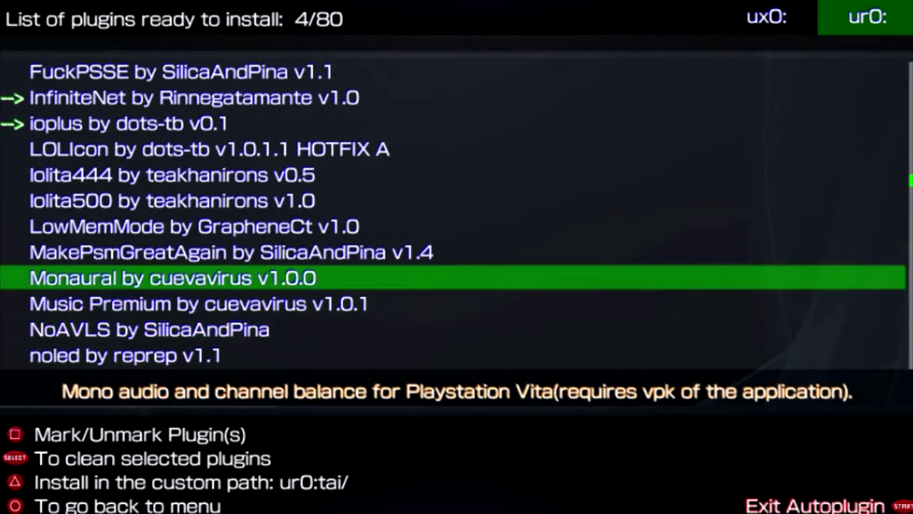
{"action": "key", "text": "Up"}
{"action": "key", "text": "Down"}
{"action": "key", "text": "Down"}
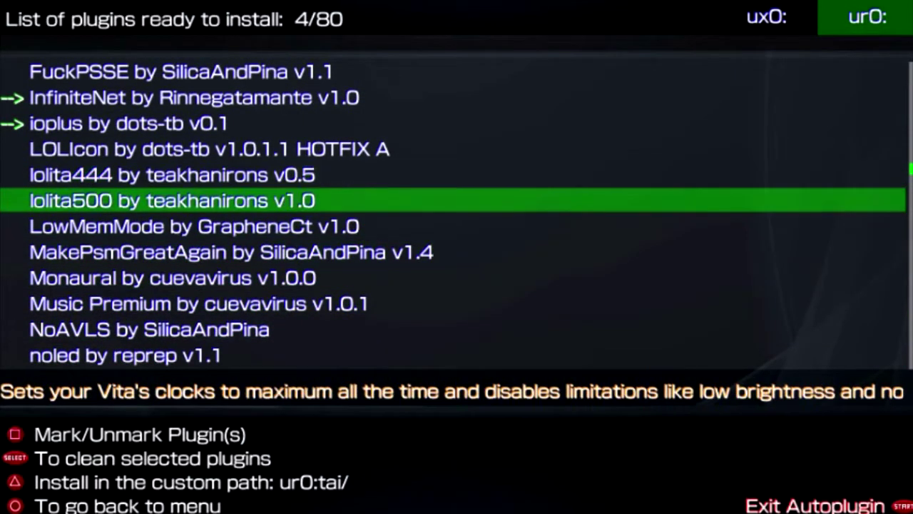
{"action": "key", "text": "Up"}
{"action": "key", "text": "Up"}
{"action": "key", "text": "Down"}
{"action": "key", "text": "Down"}
{"action": "key", "text": "Down"}
{"action": "key", "text": "Down"}
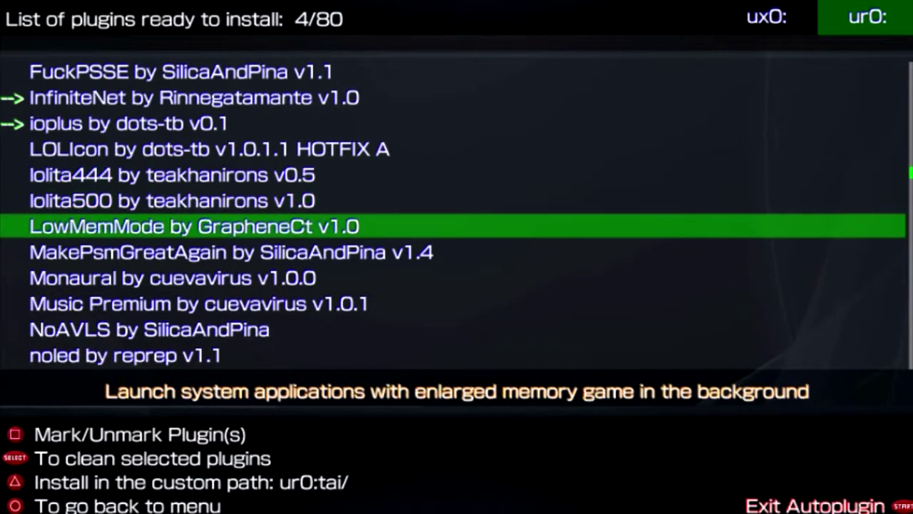
{"action": "key", "text": "Down"}
{"action": "key", "text": "Down"}
{"action": "key", "text": "Down"}
{"action": "key", "text": "Down"}
{"action": "key", "text": "Down"}
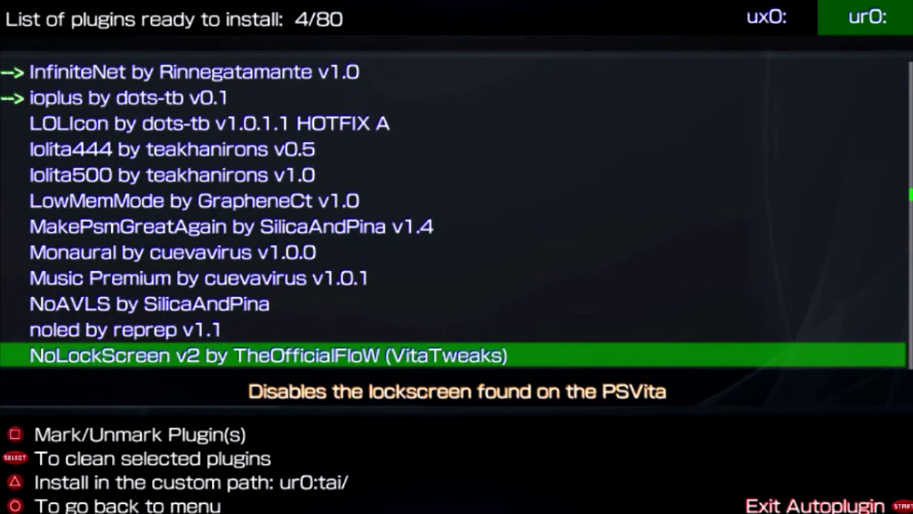
{"action": "key", "text": "Up"}
{"action": "key", "text": "Down"}
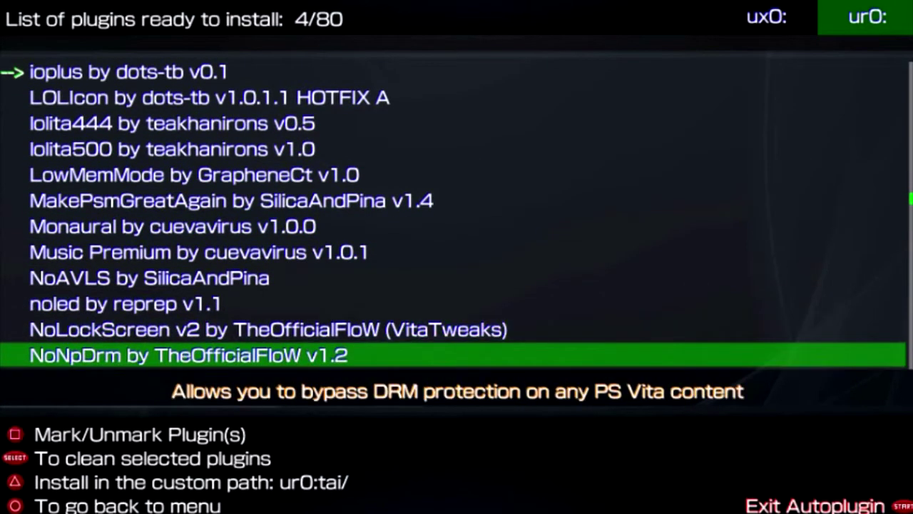
{"action": "key", "text": "space"}
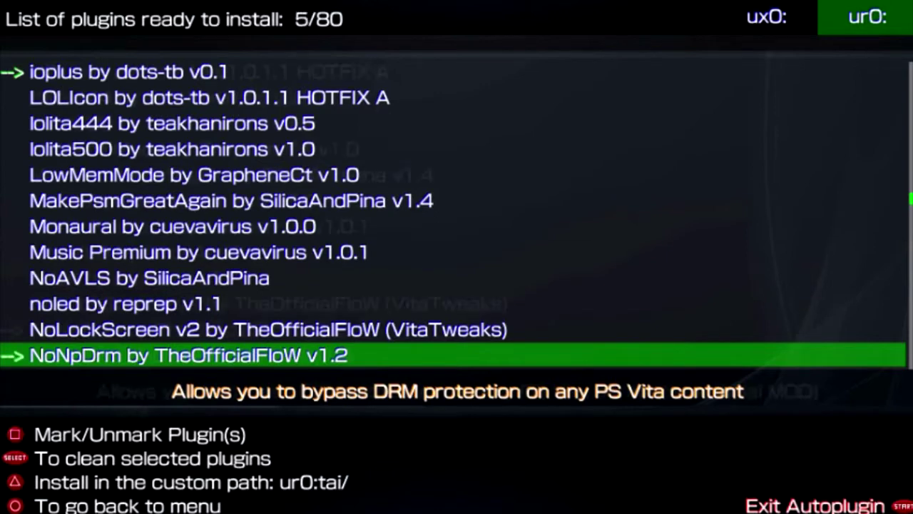
Step: Mark the NoPsmDrm v1.4 plugin for installation
{"action": "key", "text": "Down"}
{"action": "key", "text": "Down"}
{"action": "key", "text": "Down"}
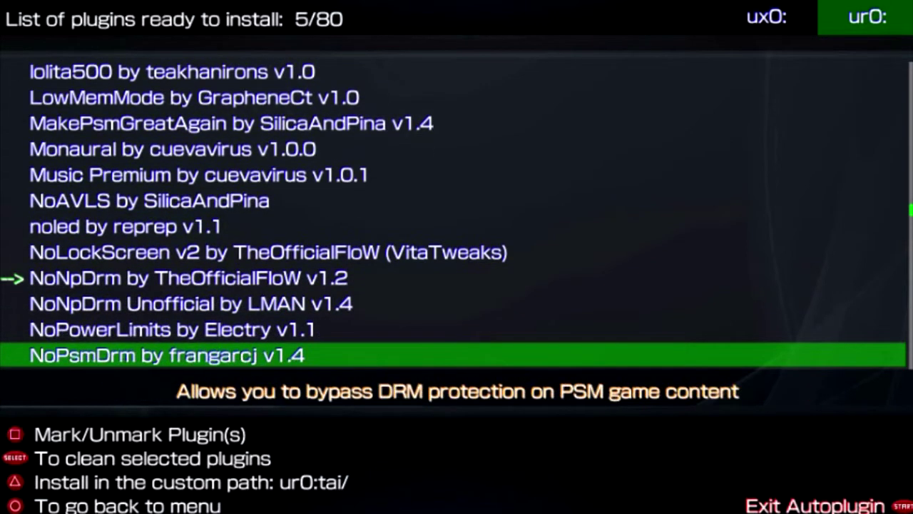
{"action": "key", "text": "space"}
Step: Mark the PSV-VSH MENU v3.4 plugin for installation
{"action": "key", "text": "Down"}
{"action": "key", "text": "Down"}
{"action": "key", "text": "Down"}
{"action": "key", "text": "Down"}
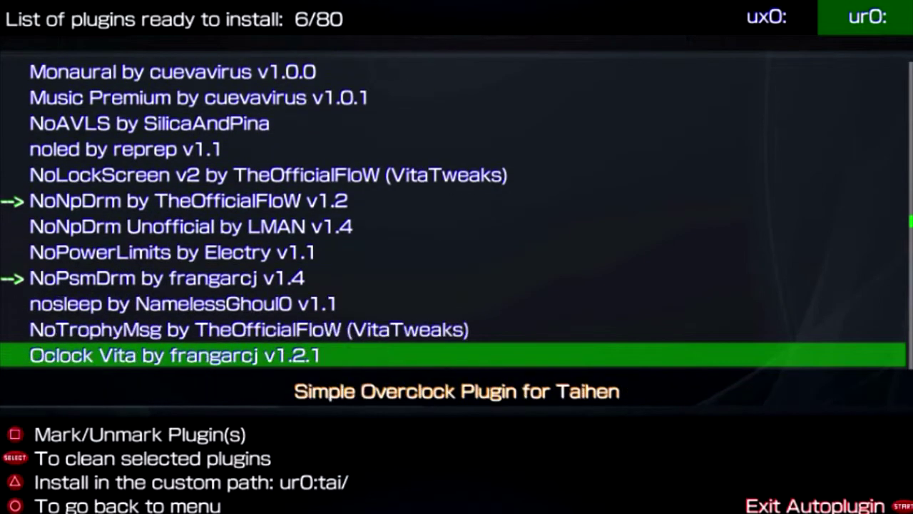
{"action": "key", "text": "Down"}
{"action": "key", "text": "Down"}
{"action": "key", "text": "Down"}
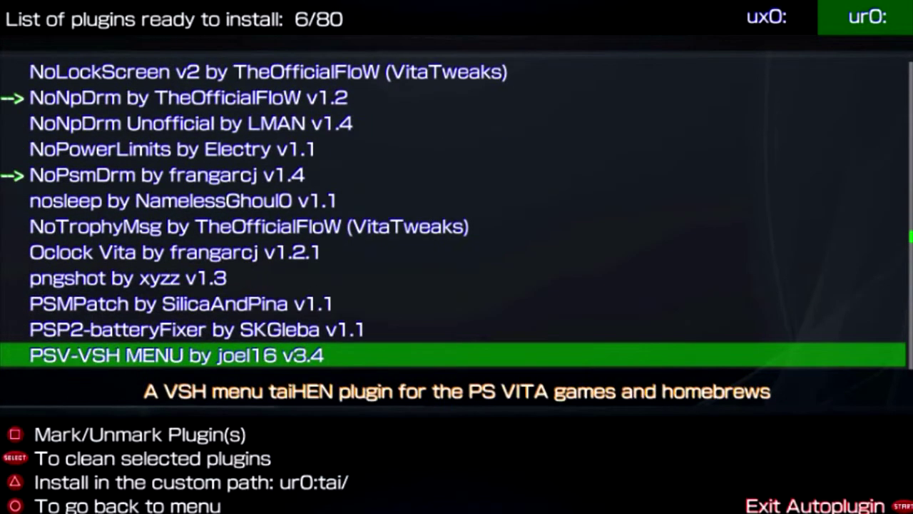
{"action": "key", "text": "Up"}
{"action": "key", "text": "Down"}
{"action": "key", "text": "space"}
Step: Examine the descriptions of the reF00D, remaPSV and Repatch plugins in the list
{"action": "key", "text": "Down"}
{"action": "key", "text": "Down"}
{"action": "key", "text": "Down"}
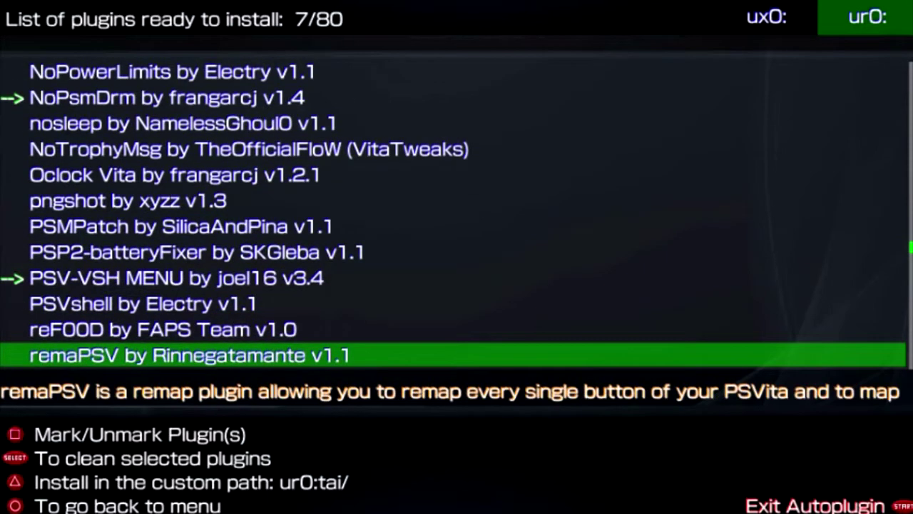
{"action": "key", "text": "Down"}
{"action": "key", "text": "Down"}
{"action": "key", "text": "Up"}
{"action": "key", "text": "Up"}
{"action": "key", "text": "Up"}
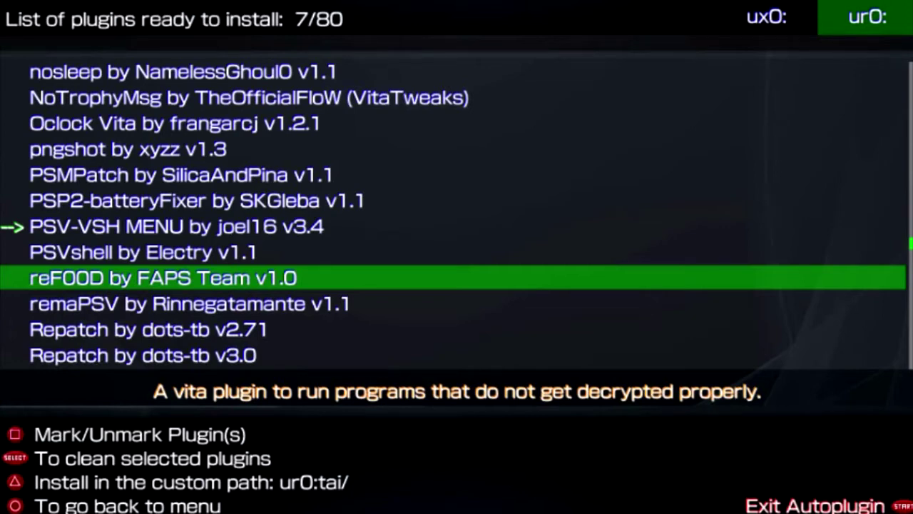
Step: Mark the Shellbat vr10 plugin, which shows the battery percentage in the status bar, for installation
{"action": "key", "text": "Down"}
{"action": "key", "text": "Down"}
{"action": "key", "text": "Down"}
{"action": "key", "text": "Down"}
{"action": "key", "text": "Down"}
{"action": "key", "text": "Down"}
{"action": "key", "text": "Down"}
{"action": "key", "text": "Down"}
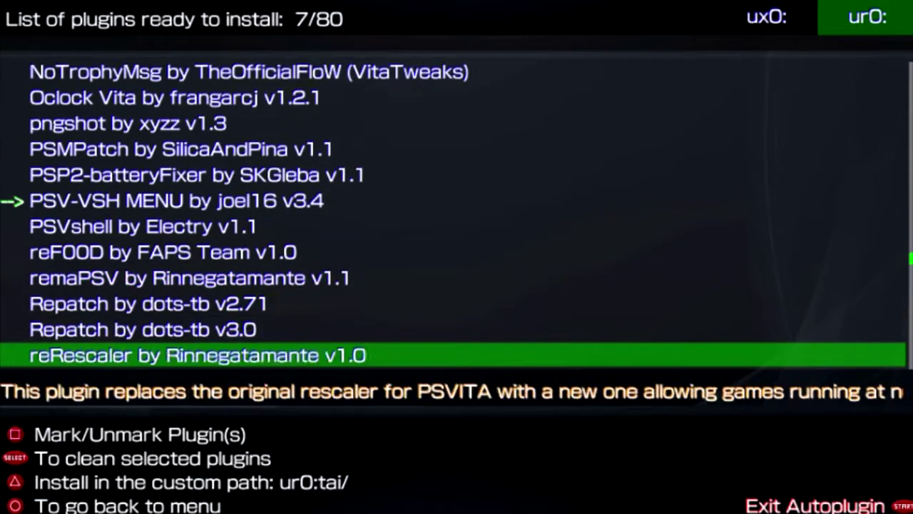
{"action": "key", "text": "Down"}
{"action": "key", "text": "Down"}
{"action": "key", "text": "Down"}
{"action": "key", "text": "Down"}
{"action": "key", "text": "Down"}
{"action": "key", "text": "Down"}
{"action": "key", "text": "Down"}
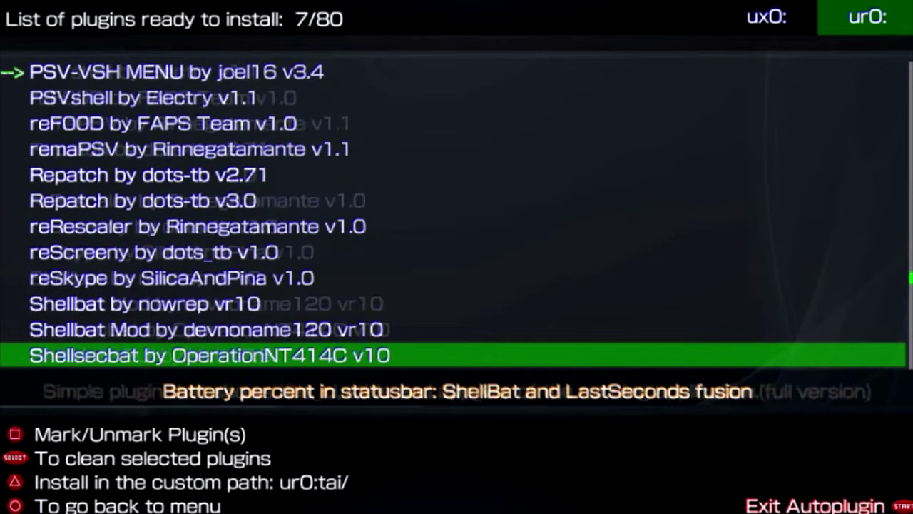
{"action": "key", "text": "Down"}
{"action": "key", "text": "Down"}
{"action": "key", "text": "Down"}
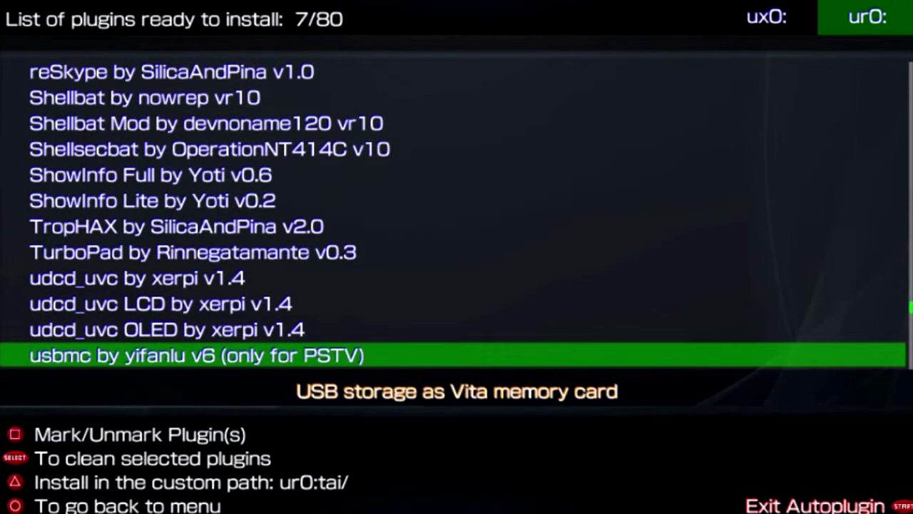
{"action": "key", "text": "Up"}
{"action": "key", "text": "Up"}
{"action": "key", "text": "Up"}
{"action": "key", "text": "Down"}
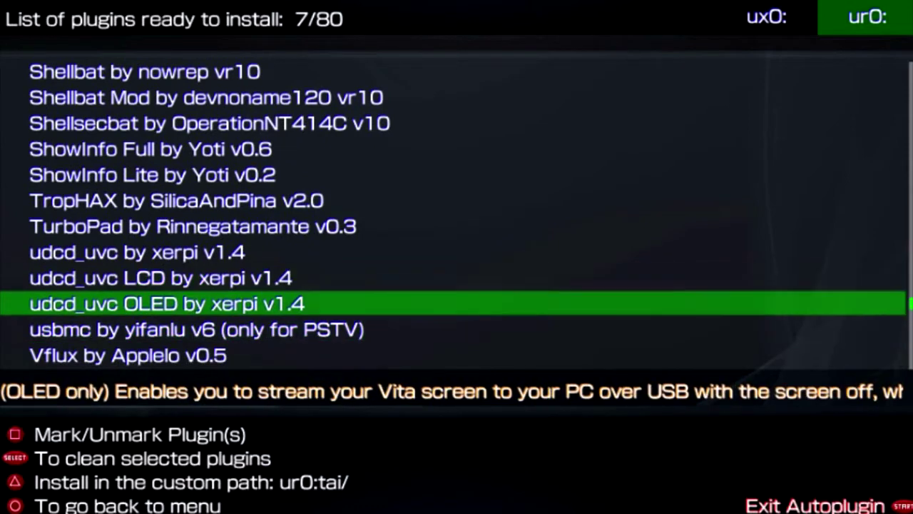
{"action": "key", "text": "Up"}
{"action": "key", "text": "Up"}
{"action": "key", "text": "Up"}
{"action": "key", "text": "Up"}
{"action": "key", "text": "Up"}
{"action": "key", "text": "Up"}
{"action": "key", "text": "Up"}
{"action": "key", "text": "Up"}
{"action": "key", "text": "Up"}
{"action": "key", "text": "Up"}
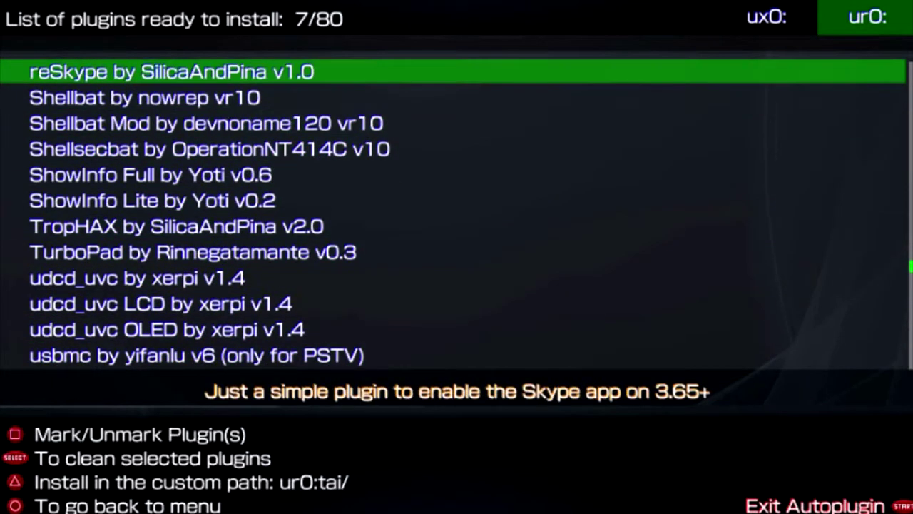
{"action": "key", "text": "Down"}
{"action": "key", "text": "Down"}
{"action": "key", "text": "Up"}
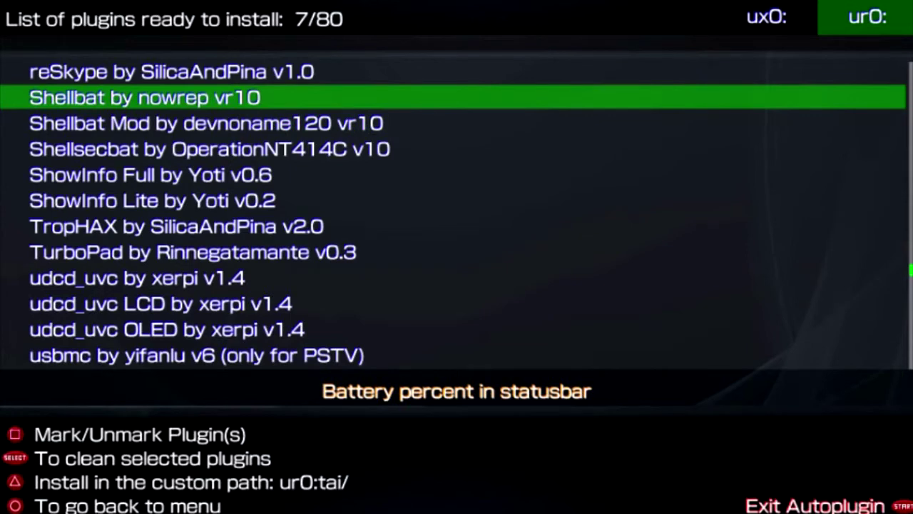
{"action": "key", "text": "Down"}
{"action": "key", "text": "Down"}
{"action": "key", "text": "Up"}
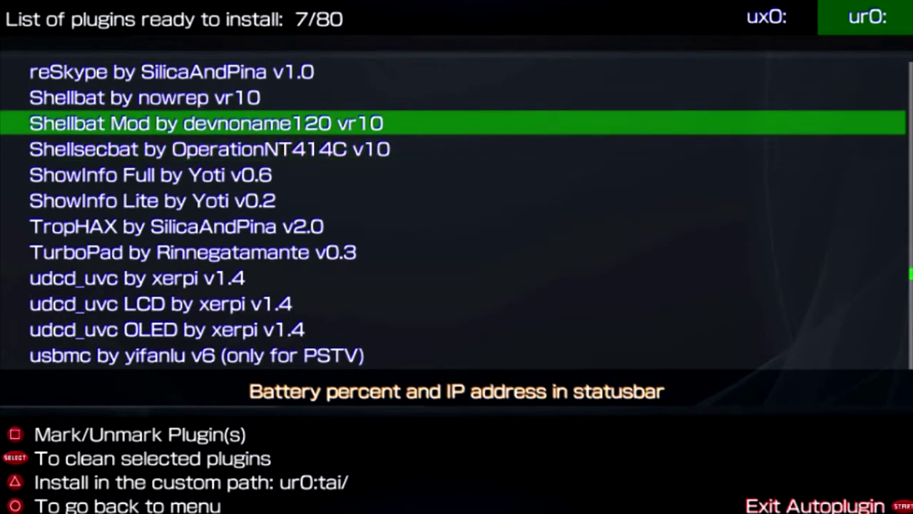
{"action": "key", "text": "Up"}
{"action": "key", "text": "s"}
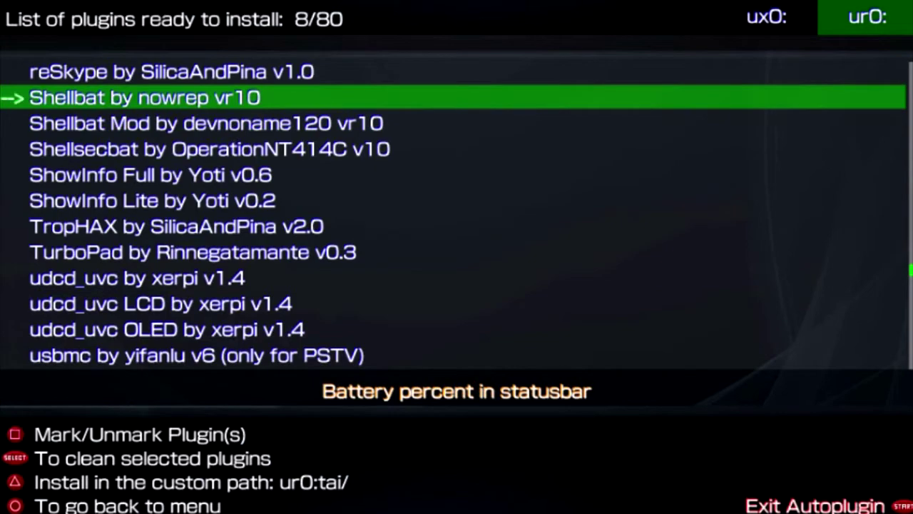
Step: Examine the descriptions of the plugins listed after Shellbat, from Shellbat Mod through TurboPad to Vflux
{"action": "key", "text": "Down"}
{"action": "key", "text": "Down"}
{"action": "key", "text": "Down"}
{"action": "key", "text": "Down"}
{"action": "key", "text": "Down"}
{"action": "key", "text": "Down"}
{"action": "key", "text": "Down"}
{"action": "key", "text": "Down"}
{"action": "key", "text": "Down"}
{"action": "key", "text": "Down"}
{"action": "key", "text": "Down"}
{"action": "key", "text": "Down"}
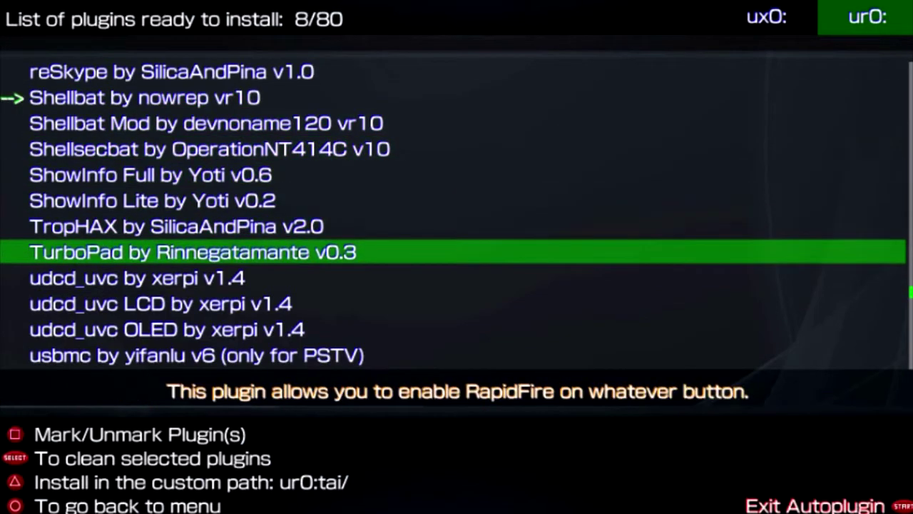
Step: Compare the descriptions of the udcd_uvc, udcd_uvc LCD and udcd_uvc OLED v1.4 plugins and the neighbouring usbmc plugin
{"action": "key", "text": "Up"}
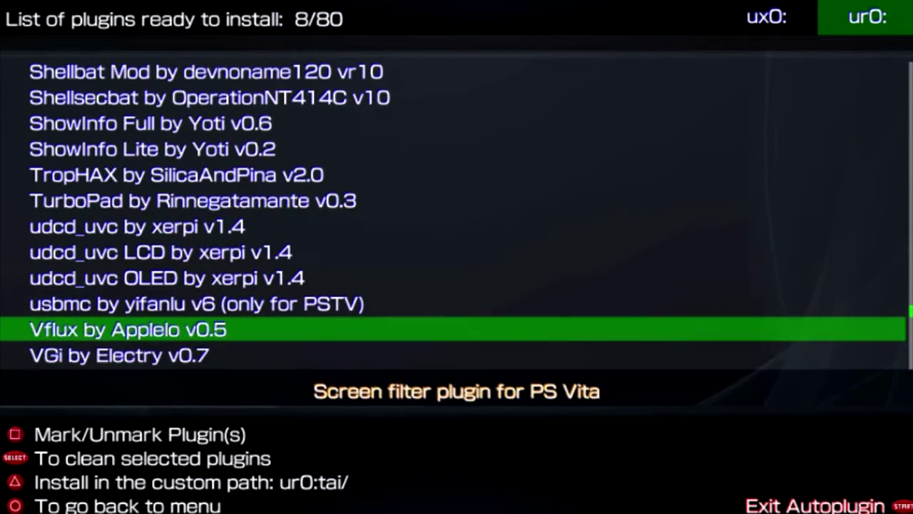
{"action": "key", "text": "Up"}
{"action": "key", "text": "Up"}
{"action": "key", "text": "Up"}
{"action": "key", "text": "Up"}
{"action": "key", "text": "Down"}
{"action": "key", "text": "Down"}
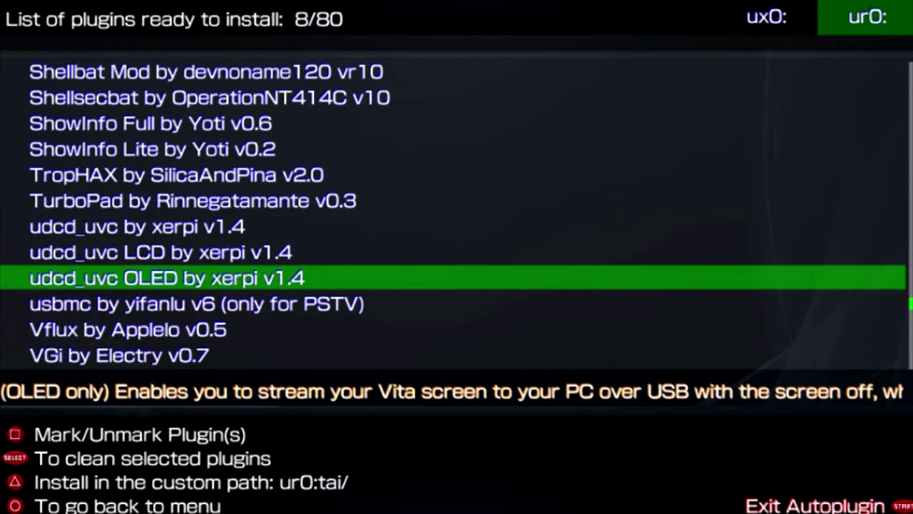
{"action": "key", "text": "Up"}
{"action": "key", "text": "Up"}
{"action": "key", "text": "Down"}
{"action": "key", "text": "Down"}
{"action": "key", "text": "Down"}
{"action": "key", "text": "Down"}
{"action": "key", "text": "Down"}
{"action": "key", "text": "Down"}
{"action": "key", "text": "Down"}
{"action": "key", "text": "Down"}
{"action": "key", "text": "Down"}
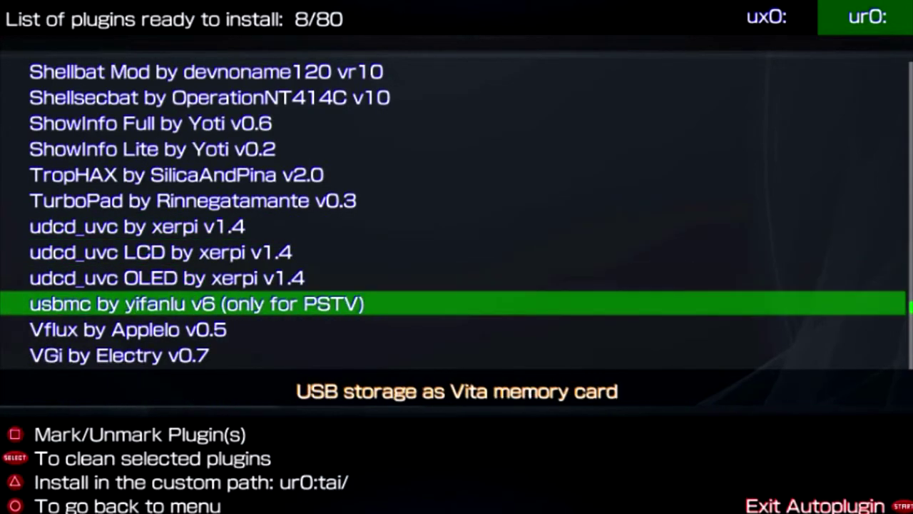
Step: Examine the descriptions of the remaining plugins from VGi through Vitacheat and vitastick to WDNR
{"action": "key", "text": "Down"}
{"action": "key", "text": "Down"}
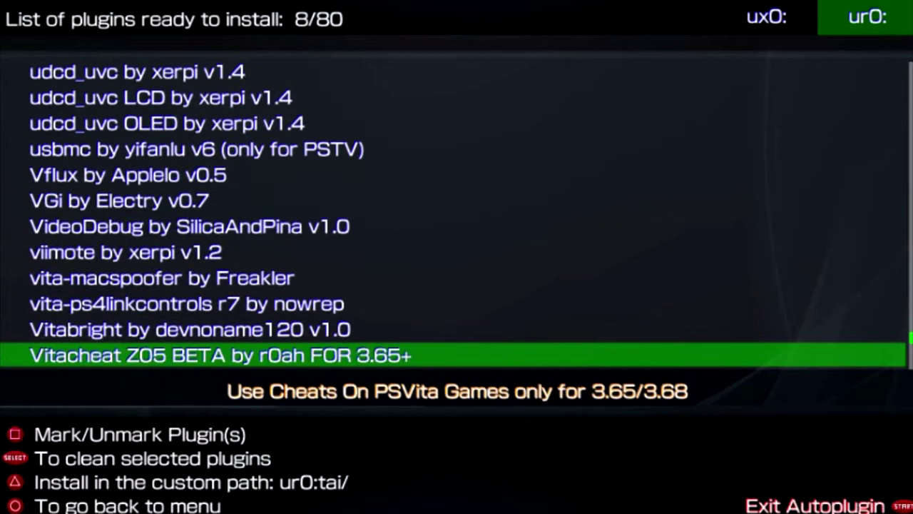
{"action": "key", "text": "Down"}
{"action": "key", "text": "Down"}
{"action": "key", "text": "Down"}
{"action": "key", "text": "Down"}
{"action": "key", "text": "Down"}
{"action": "key", "text": "Down"}
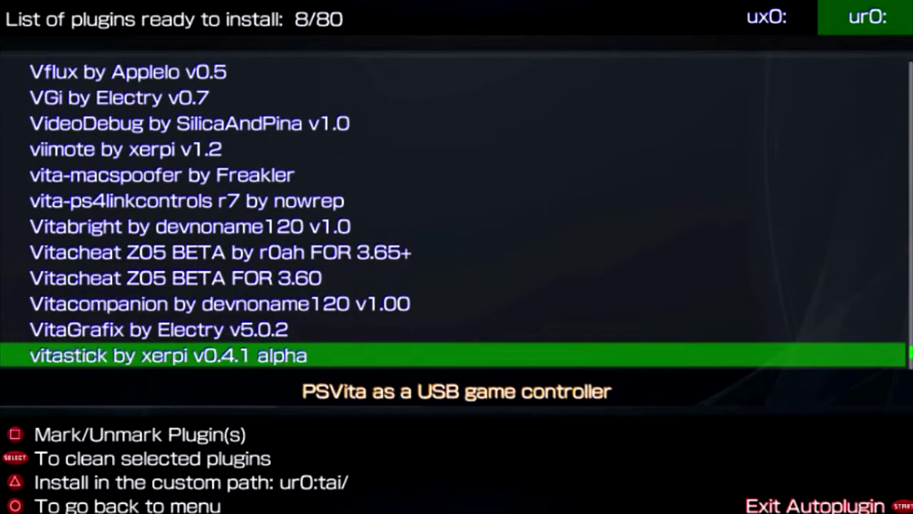
{"action": "key", "text": "Down"}
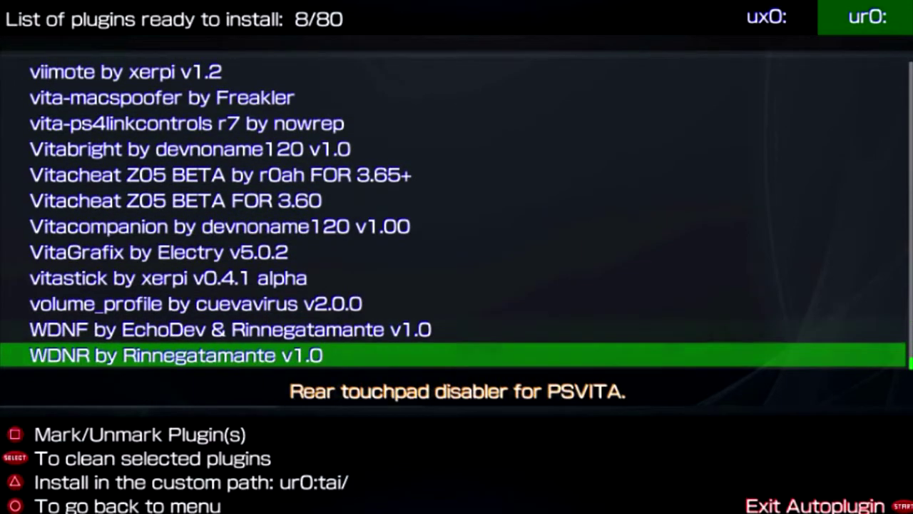
Step: Review the plugin list backwards from WDNR to Music Premium, checking which plugins are marked
{"action": "key", "text": "Up"}
{"action": "key", "text": "Up"}
{"action": "key", "text": "Up"}
{"action": "key", "text": "Up"}
{"action": "key", "text": "Up"}
{"action": "key", "text": "Up"}
{"action": "key", "text": "Up"}
{"action": "key", "text": "Up"}
{"action": "key", "text": "Up"}
{"action": "key", "text": "Up"}
{"action": "key", "text": "Up"}
{"action": "key", "text": "Up"}
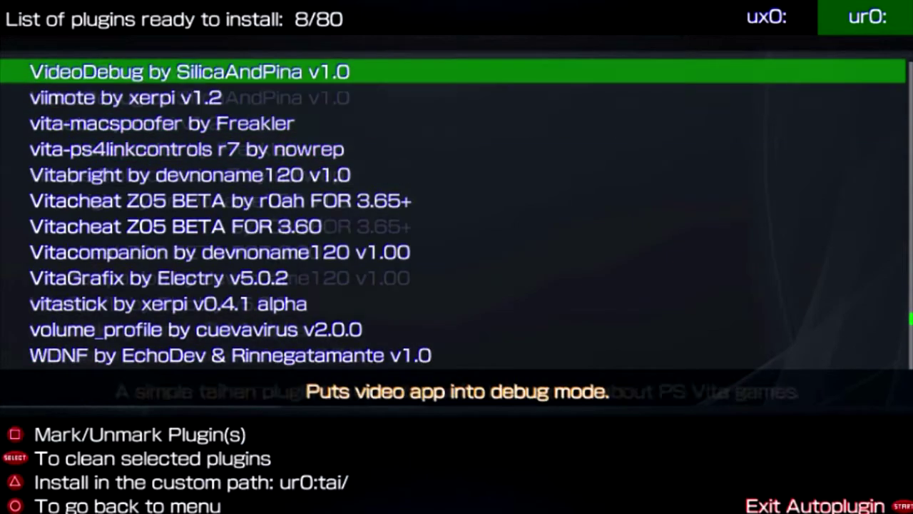
{"action": "key", "text": "Up"}
{"action": "key", "text": "Up"}
{"action": "key", "text": "Up"}
{"action": "key", "text": "Up"}
{"action": "key", "text": "Up"}
{"action": "key", "text": "Up"}
{"action": "key", "text": "Up"}
{"action": "key", "text": "Up"}
{"action": "key", "text": "Up"}
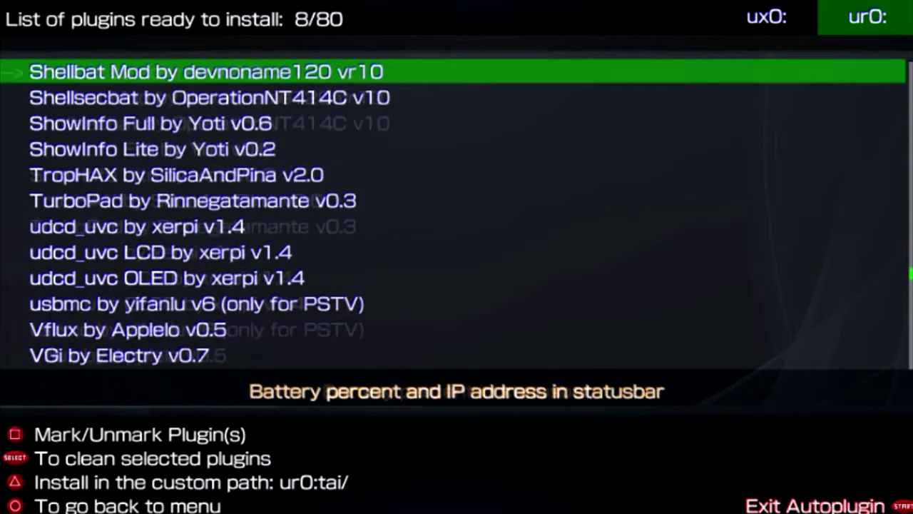
{"action": "key", "text": "Up"}
{"action": "key", "text": "Up"}
{"action": "key", "text": "Up"}
{"action": "key", "text": "Up"}
{"action": "key", "text": "Up"}
{"action": "key", "text": "Up"}
{"action": "key", "text": "Up"}
{"action": "key", "text": "Up"}
{"action": "key", "text": "Up"}
{"action": "key", "text": "Up"}
{"action": "key", "text": "Up"}
{"action": "key", "text": "Up"}
{"action": "key", "text": "Up"}
{"action": "key", "text": "Up"}
{"action": "key", "text": "Up"}
{"action": "key", "text": "Up"}
{"action": "key", "text": "Up"}
{"action": "key", "text": "Up"}
{"action": "key", "text": "Up"}
{"action": "key", "text": "Up"}
{"action": "key", "text": "Up"}
{"action": "key", "text": "Up"}
{"action": "key", "text": "Up"}
{"action": "key", "text": "Up"}
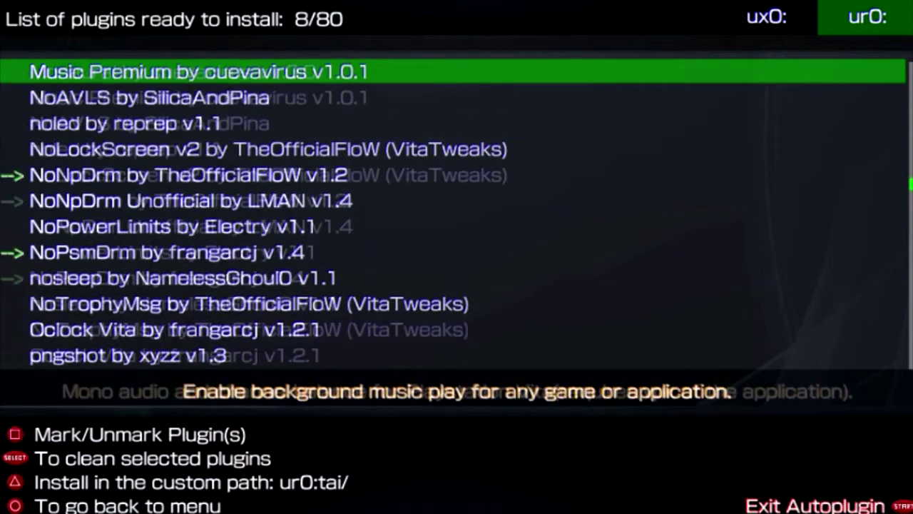
Step: Install all the marked plugins, including NoNpDrm v1.2 and NoPsmDrm v1.4, to ur0:tai/
{"action": "key", "text": "Up"}
{"action": "key", "text": "Up"}
{"action": "key", "text": "Up"}
{"action": "key", "text": "Down"}
{"action": "key", "text": "Down"}
{"action": "key", "text": "Down"}
{"action": "key", "text": "Down"}
{"action": "key", "text": "Down"}
{"action": "key", "text": "Down"}
{"action": "key", "text": "Down"}
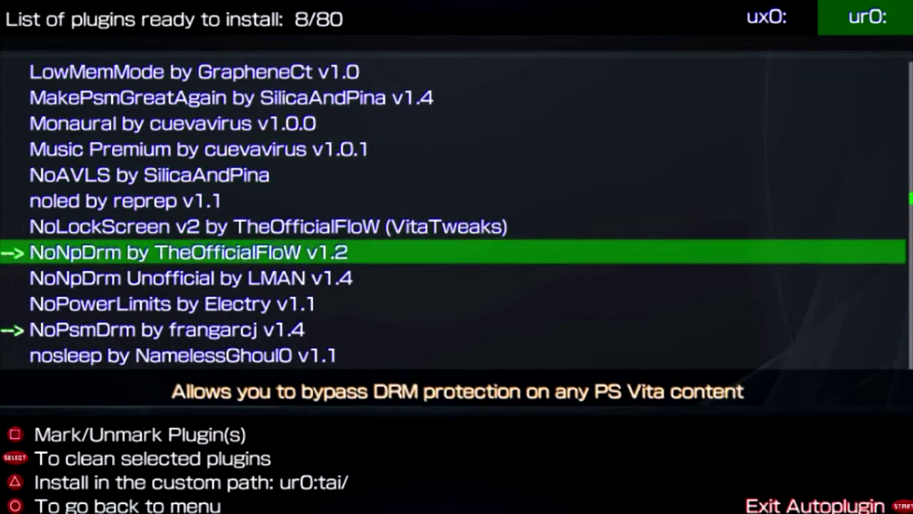
{"action": "key", "text": "Down"}
{"action": "key", "text": "Up"}
{"action": "key", "text": "Return"}
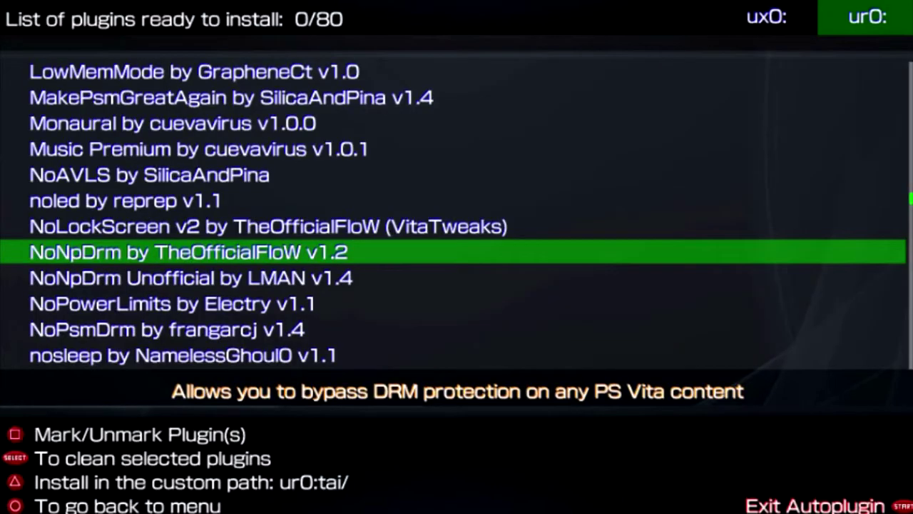
Step: Leave the Vita plugin list and exit Autoplugin from its main menu
{"action": "key", "text": "Escape"}
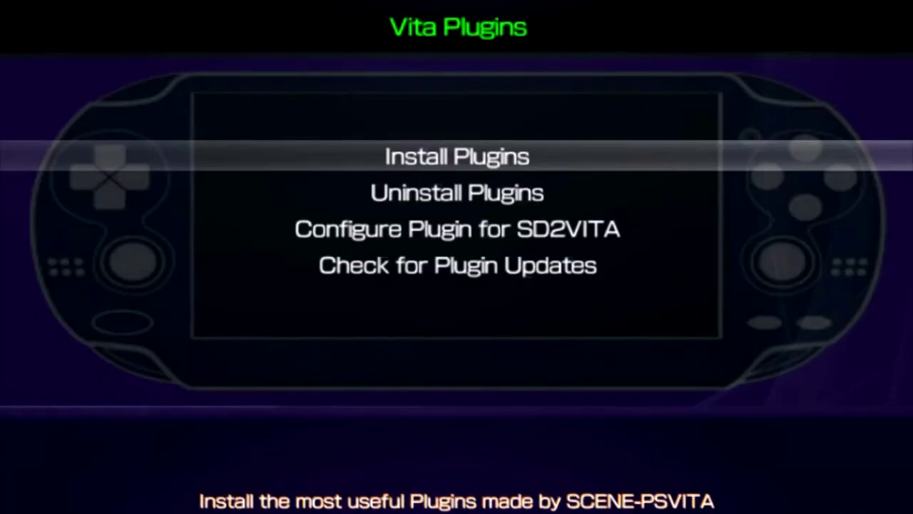
{"action": "key", "text": "Escape"}
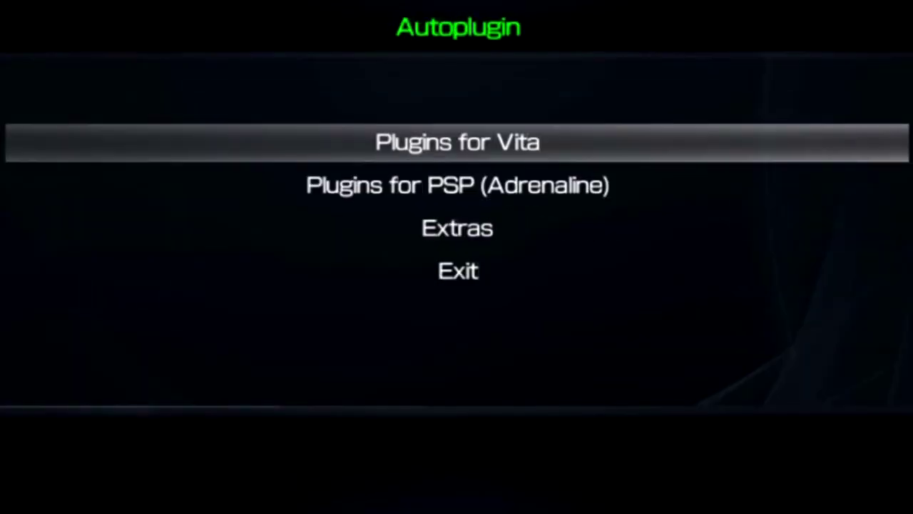
{"action": "key", "text": "Down"}
{"action": "key", "text": "Down"}
{"action": "key", "text": "Down"}
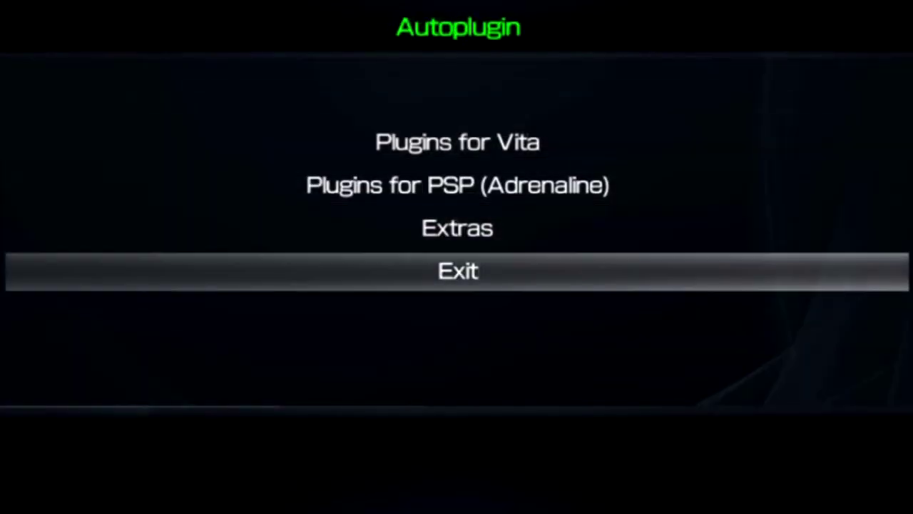
{"action": "key", "text": "Return"}
{"action": "key", "text": "Return"}
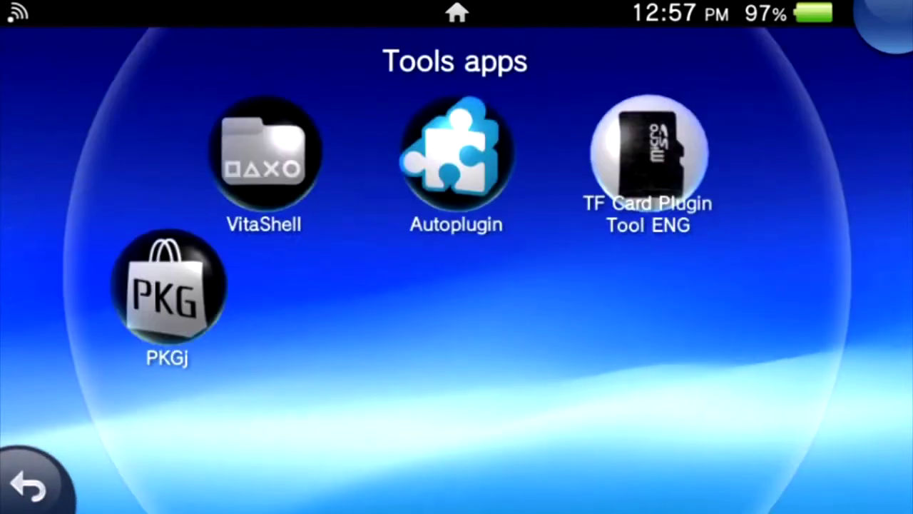
Step: Launch VitaShell and go up from ux0:vpk/ to the home list of partitions
{"action": "left_click", "coordinate": [263, 153]}
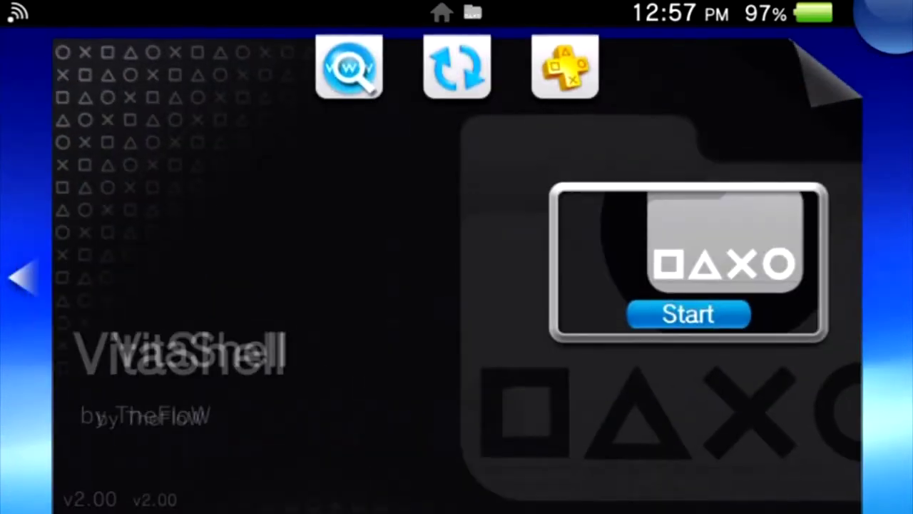
{"action": "left_click", "coordinate": [688, 314]}
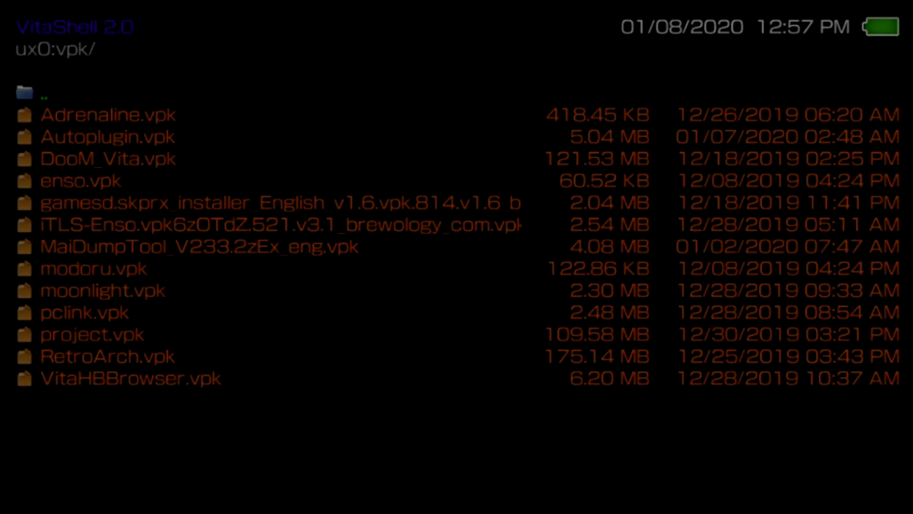
{"action": "key", "text": "Return"}
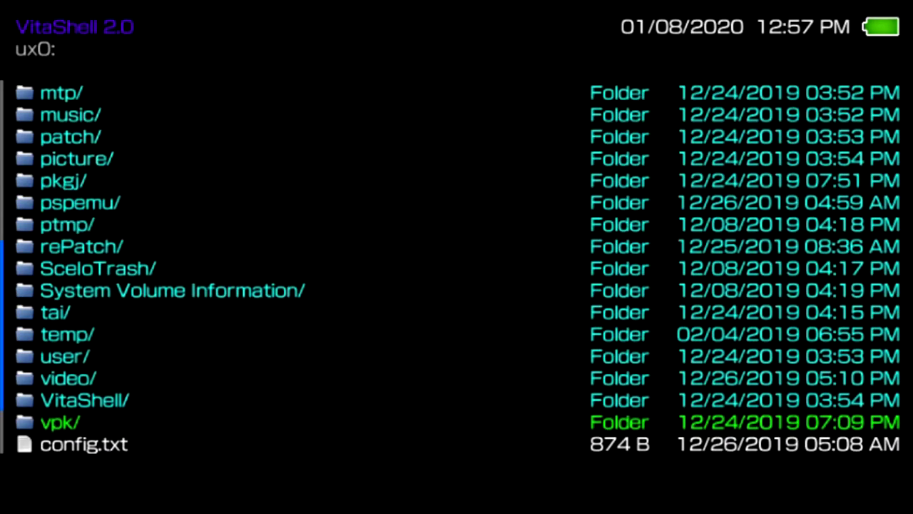
{"action": "key", "text": "Up"}
{"action": "key", "text": "Up"}
{"action": "key", "text": "Up"}
{"action": "key", "text": "Up"}
{"action": "key", "text": "Up"}
{"action": "key", "text": "Up"}
{"action": "key", "text": "Up"}
{"action": "key", "text": "Up"}
{"action": "key", "text": "Up"}
{"action": "key", "text": "Up"}
{"action": "key", "text": "Up"}
{"action": "key", "text": "Up"}
{"action": "key", "text": "Up"}
{"action": "key", "text": "Up"}
{"action": "key", "text": "Up"}
{"action": "key", "text": "Up"}
{"action": "key", "text": "Up"}
{"action": "key", "text": "Up"}
{"action": "key", "text": "Up"}
{"action": "key", "text": "Up"}
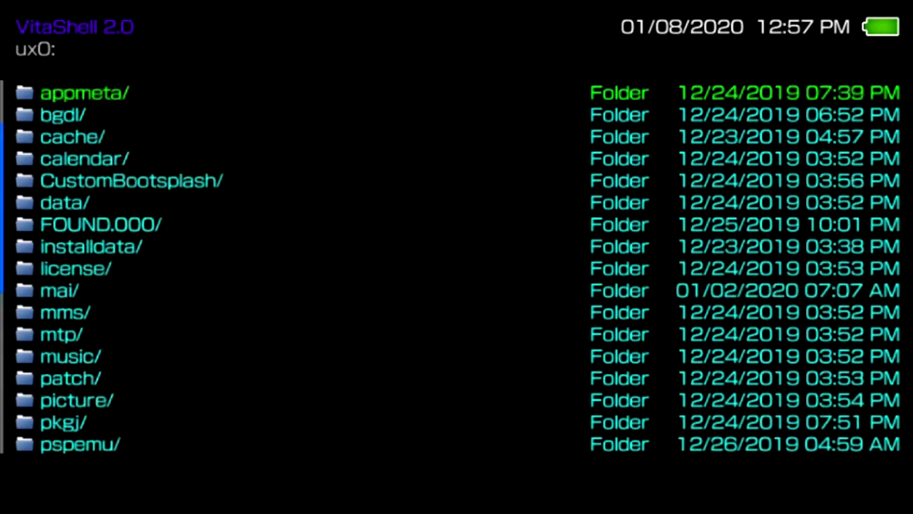
{"action": "key", "text": "Up"}
{"action": "key", "text": "Up"}
{"action": "key", "text": "Up"}
{"action": "key", "text": "Up"}
{"action": "key", "text": "Return"}
Step: Open the tai folder on the ur0: partition
{"action": "key", "text": "Up"}
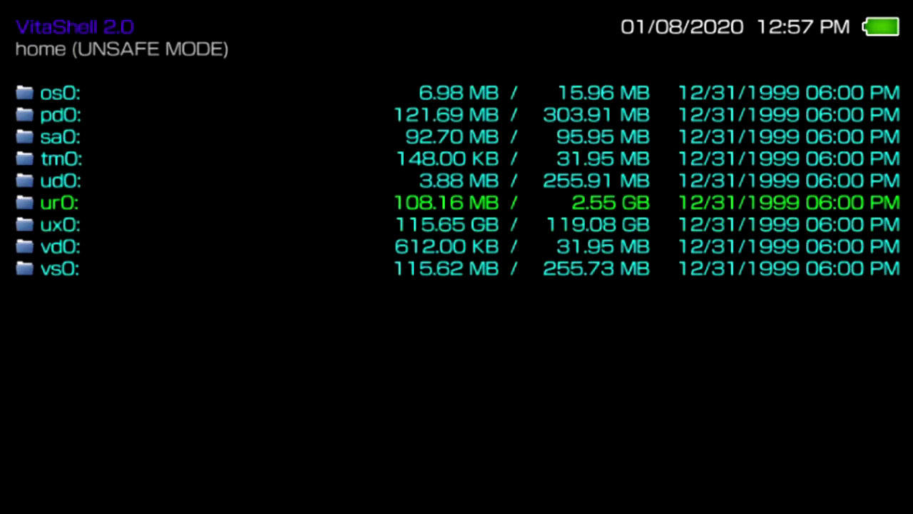
{"action": "key", "text": "Return"}
{"action": "key", "text": "Down"}
{"action": "key", "text": "Down"}
{"action": "key", "text": "Down"}
{"action": "key", "text": "Down"}
{"action": "key", "text": "Down"}
{"action": "key", "text": "Down"}
{"action": "key", "text": "Down"}
{"action": "key", "text": "Down"}
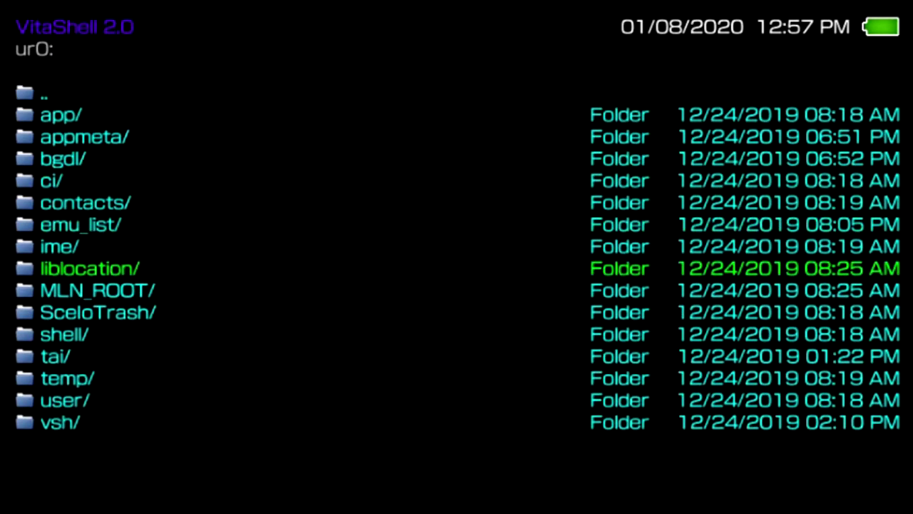
{"action": "key", "text": "Down"}
{"action": "key", "text": "Down"}
{"action": "key", "text": "Down"}
{"action": "key", "text": "Down"}
{"action": "key", "text": "Return"}
Step: Open the config.txt file in ur0:tai/ to view its plugin entries
{"action": "key", "text": "Down"}
{"action": "key", "text": "Down"}
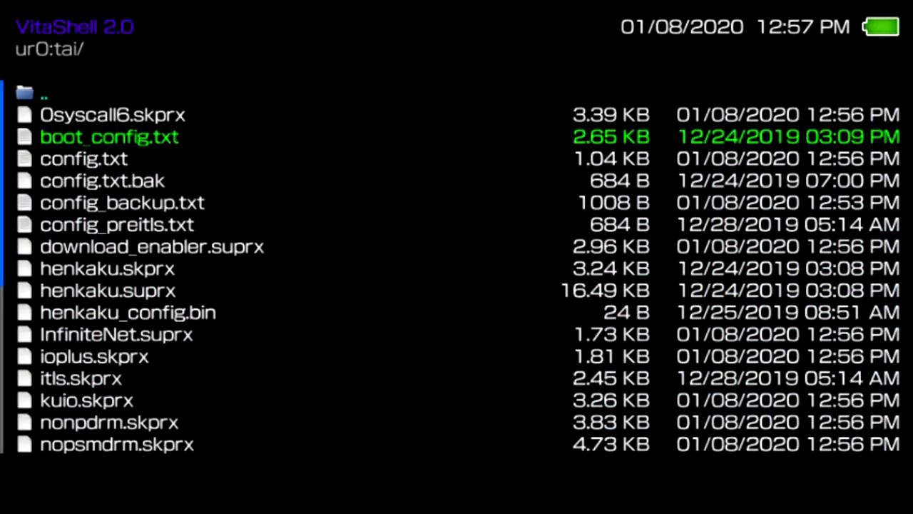
{"action": "key", "text": "Down"}
{"action": "key", "text": "Return"}
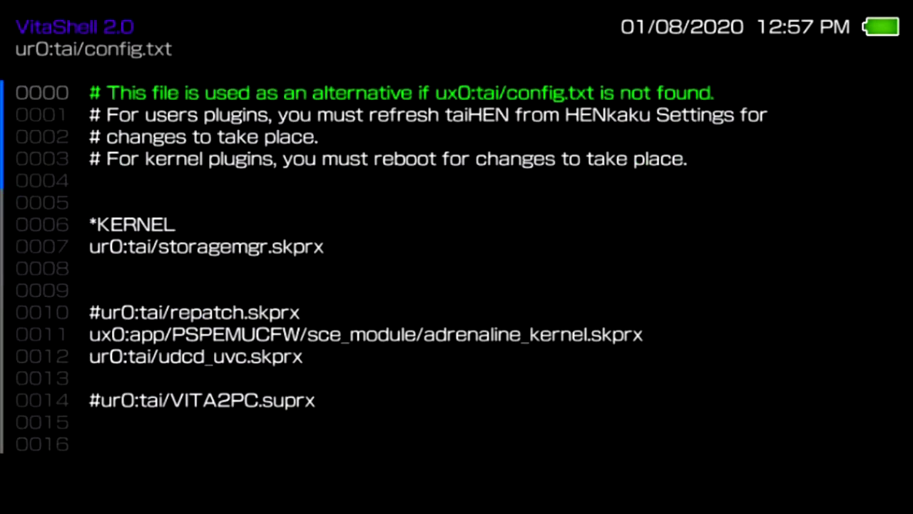
Step: Read the config.txt entries from the first *KERNEL section down to the *ALL section
{"action": "key", "text": "Down"}
{"action": "key", "text": "Down"}
{"action": "key", "text": "Down"}
{"action": "key", "text": "Down"}
{"action": "key", "text": "Down"}
{"action": "key", "text": "Down"}
{"action": "key", "text": "Down"}
{"action": "key", "text": "Down"}
{"action": "key", "text": "Down"}
{"action": "key", "text": "Down"}
{"action": "key", "text": "Down"}
{"action": "key", "text": "Down"}
{"action": "key", "text": "Down"}
{"action": "key", "text": "Down"}
{"action": "key", "text": "Down"}
{"action": "key", "text": "Down"}
{"action": "key", "text": "Down"}
{"action": "key", "text": "Down"}
{"action": "key", "text": "Down"}
{"action": "key", "text": "Down"}
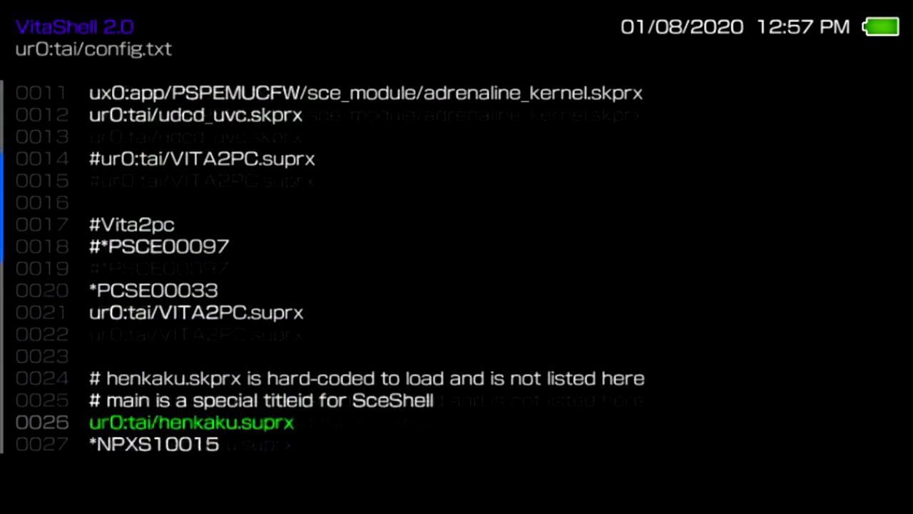
{"action": "key", "text": "Down"}
{"action": "key", "text": "Down"}
{"action": "key", "text": "Down"}
{"action": "key", "text": "Down"}
{"action": "key", "text": "Down"}
{"action": "key", "text": "Down"}
{"action": "key", "text": "Down"}
{"action": "key", "text": "Down"}
{"action": "key", "text": "Down"}
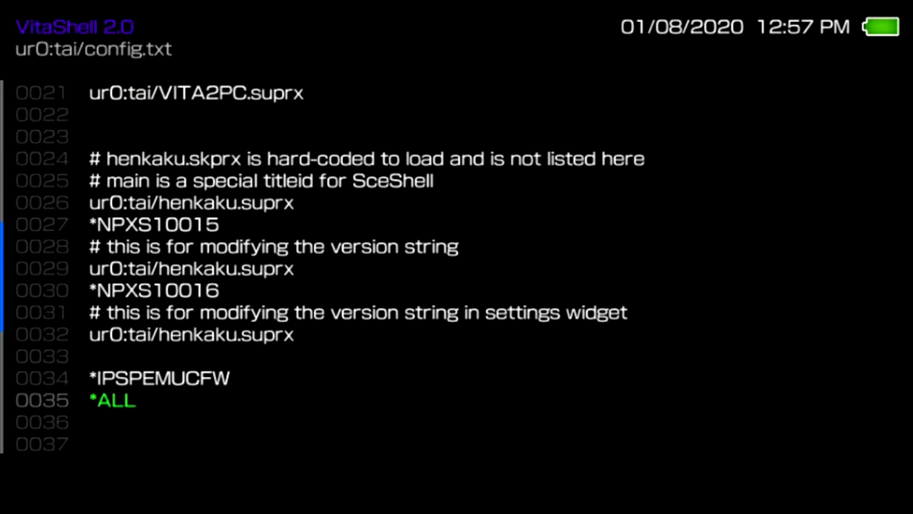
Step: Examine the *IPSPEMUCFW and *ALL sections of config.txt and the plugin entries listed below them
{"action": "key", "text": "Up"}
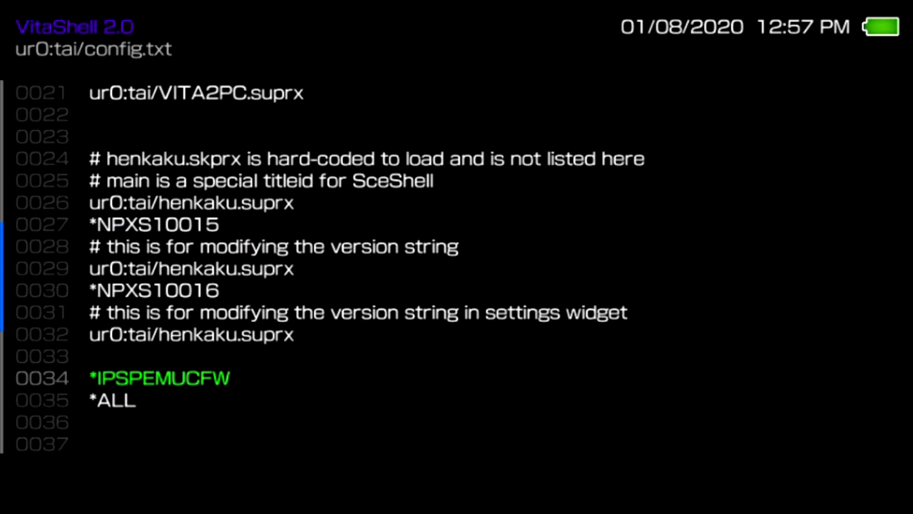
{"action": "key", "text": "Down"}
{"action": "key", "text": "Down"}
{"action": "key", "text": "Down"}
{"action": "key", "text": "Down"}
{"action": "key", "text": "Down"}
{"action": "key", "text": "Down"}
{"action": "key", "text": "Down"}
{"action": "key", "text": "Down"}
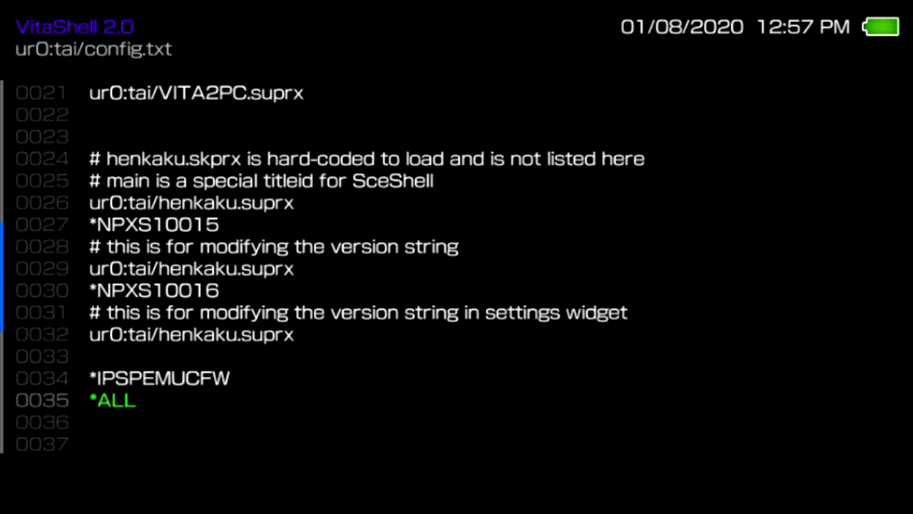
{"action": "key", "text": "Up"}
{"action": "key", "text": "Up"}
{"action": "key", "text": "Up"}
{"action": "key", "text": "Up"}
{"action": "key", "text": "Up"}
{"action": "key", "text": "Up"}
{"action": "key", "text": "Up"}
{"action": "key", "text": "Up"}
{"action": "key", "text": "Up"}
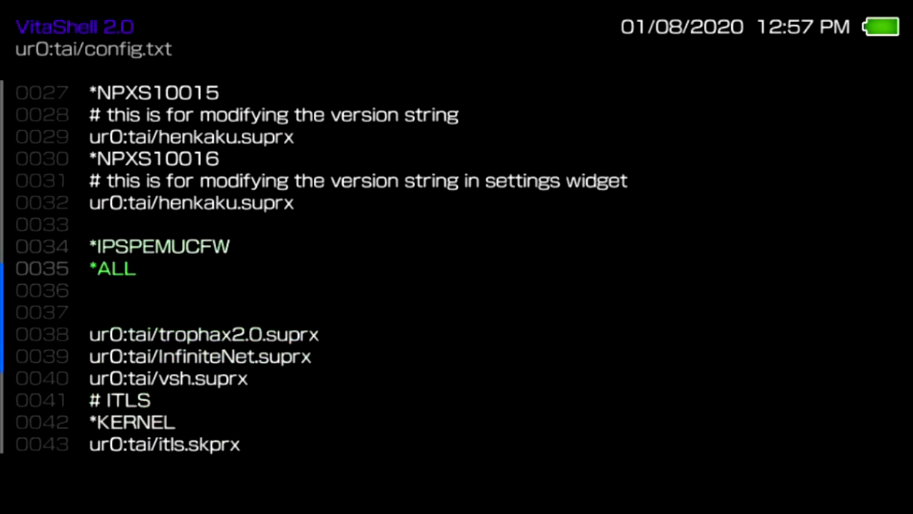
{"action": "key", "text": "Down"}
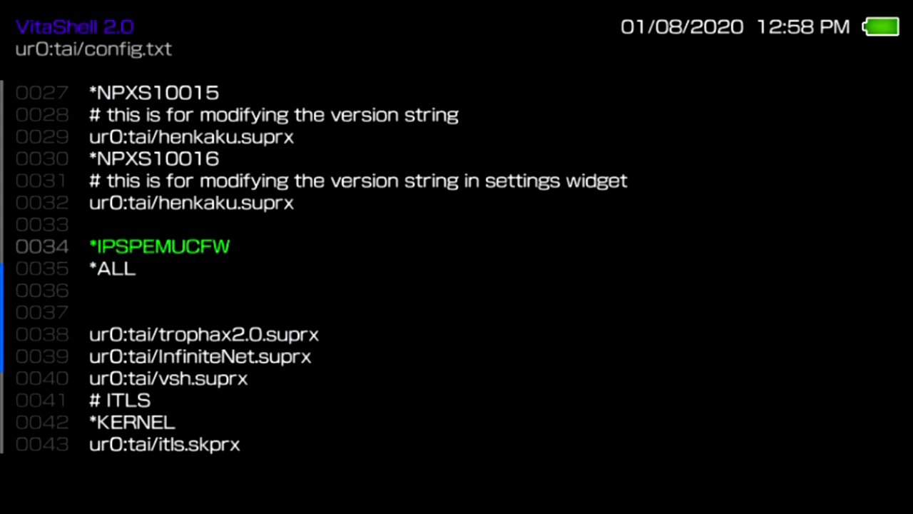
Step: Close config.txt and leave VitaShell for the Vita home screen
{"action": "key", "text": "Escape"}
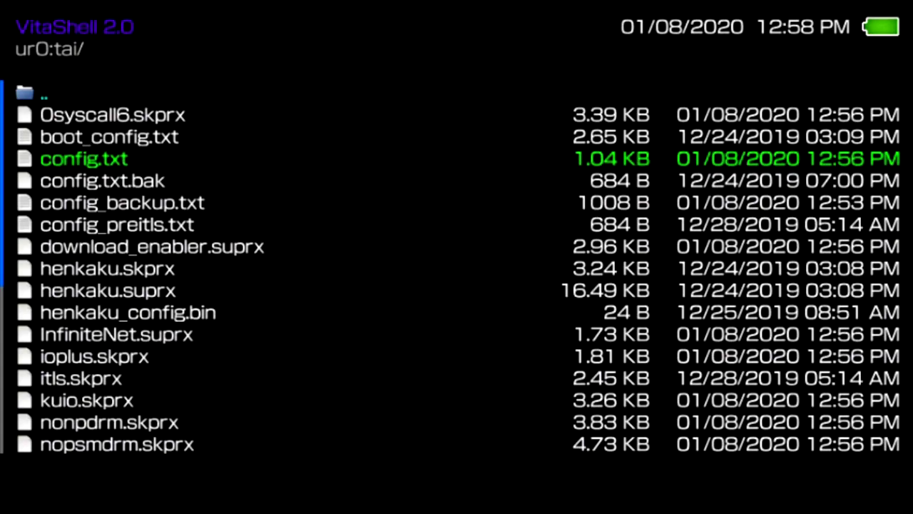
{"action": "key", "text": "super"}
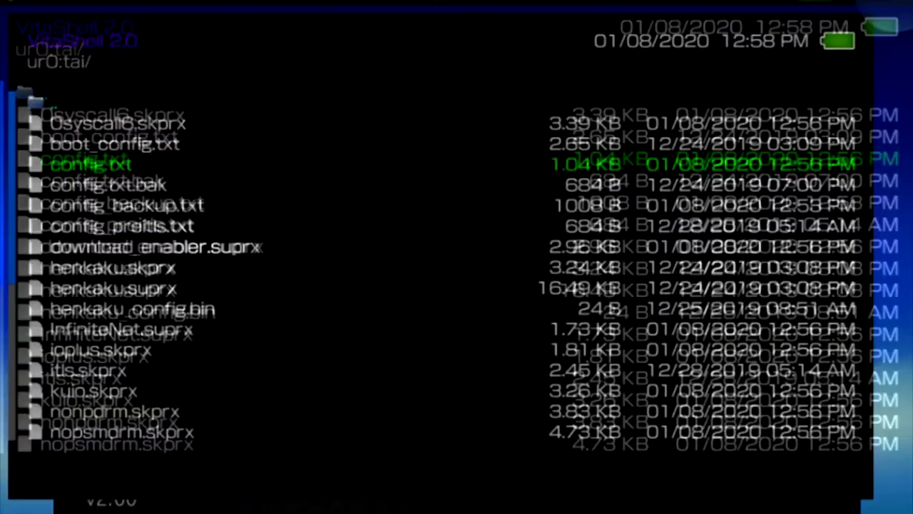
{"action": "key", "text": "super"}
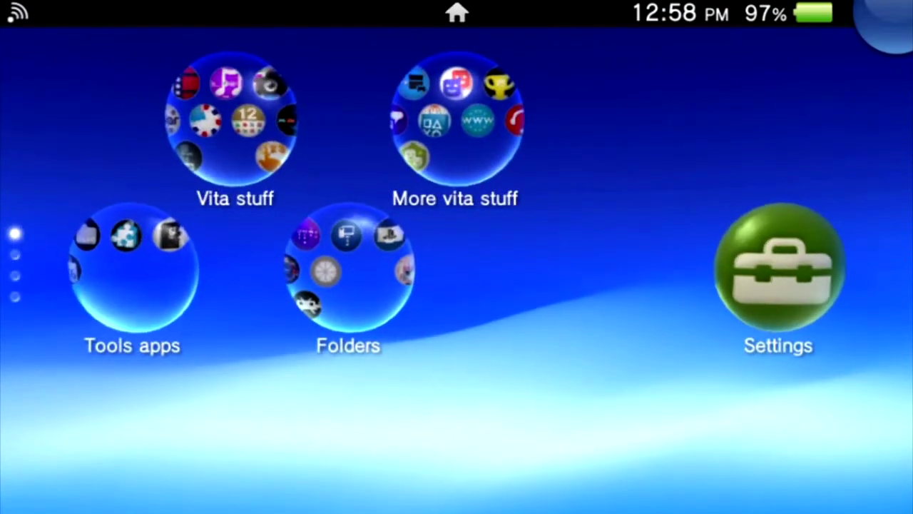
Step: Reload the taiHEN config.txt from the HENkaku Settings, then close Settings
{"action": "left_click", "coordinate": [768, 264]}
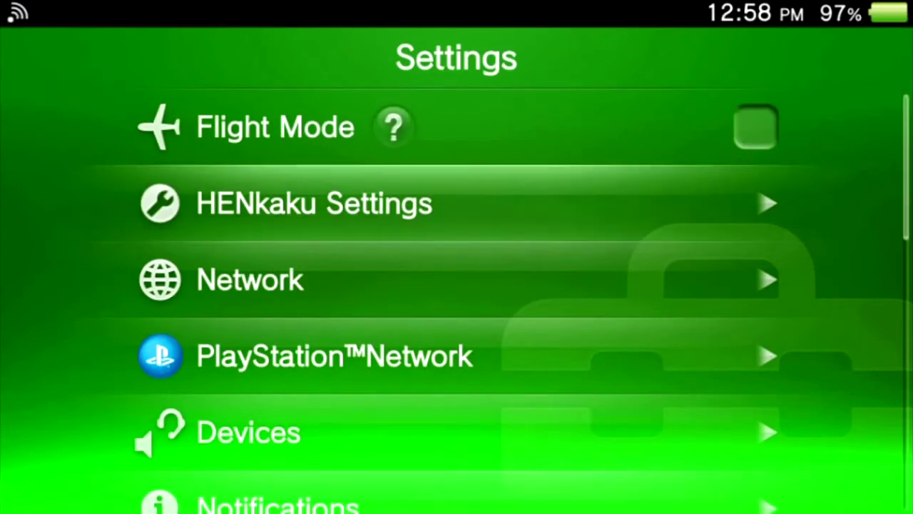
{"action": "left_click_drag", "start_coordinate": [456, 428], "coordinate": [456, 135]}
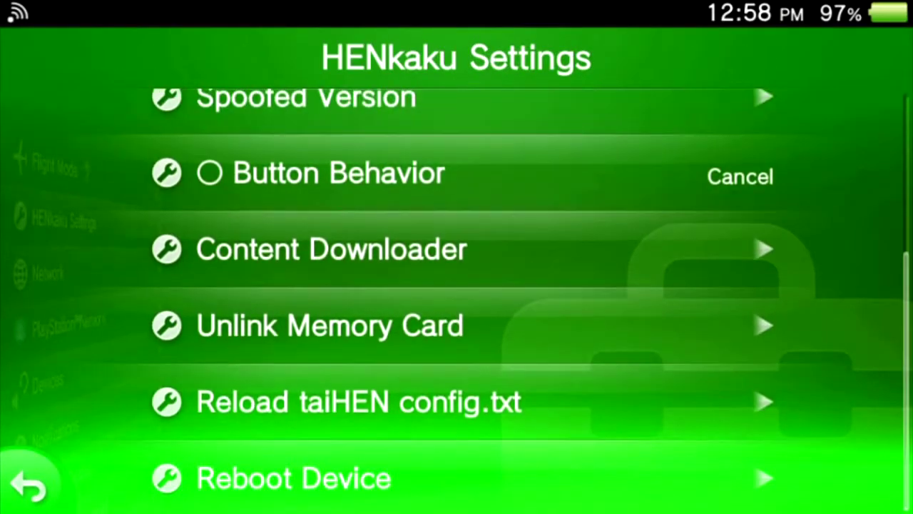
{"action": "left_click", "coordinate": [356, 396]}
{"action": "left_click", "coordinate": [456, 421]}
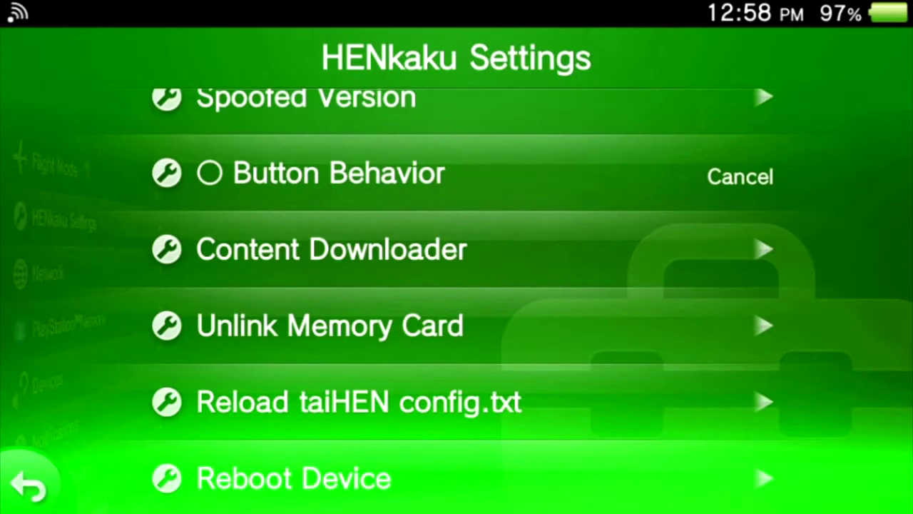
{"action": "left_click", "coordinate": [28, 486]}
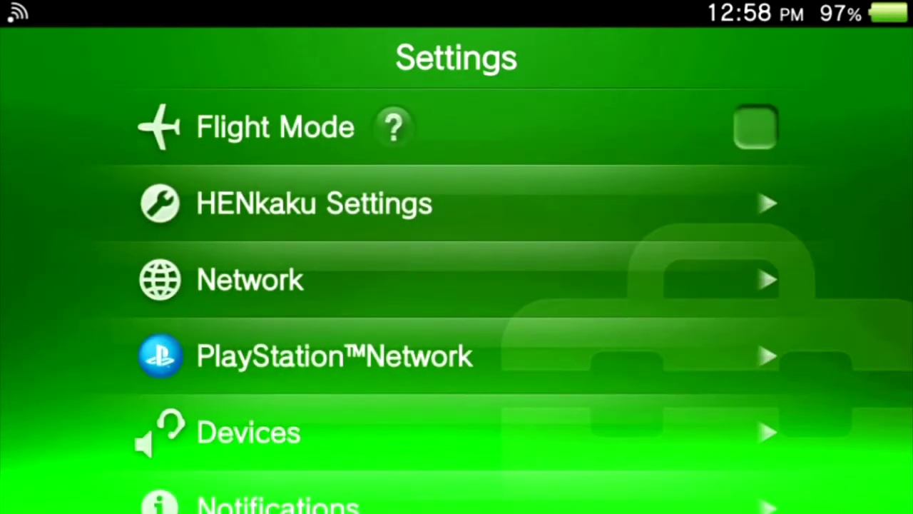
{"action": "key", "text": "super"}
{"action": "left_click_drag", "start_coordinate": [891, 21], "coordinate": [214, 357]}
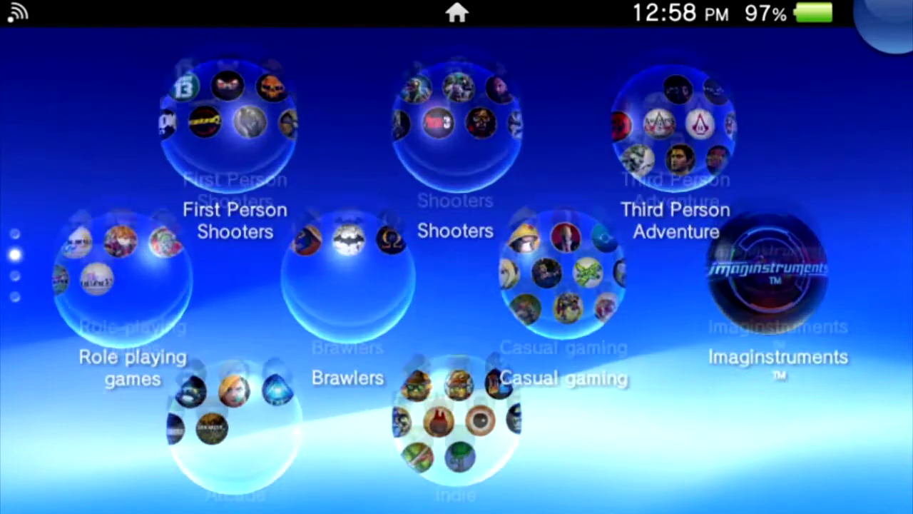
Step: Find a game among the home screen's game folders and launch it
{"action": "left_click_drag", "start_coordinate": [457, 393], "coordinate": [456, 178]}
{"action": "left_click", "coordinate": [567, 281]}
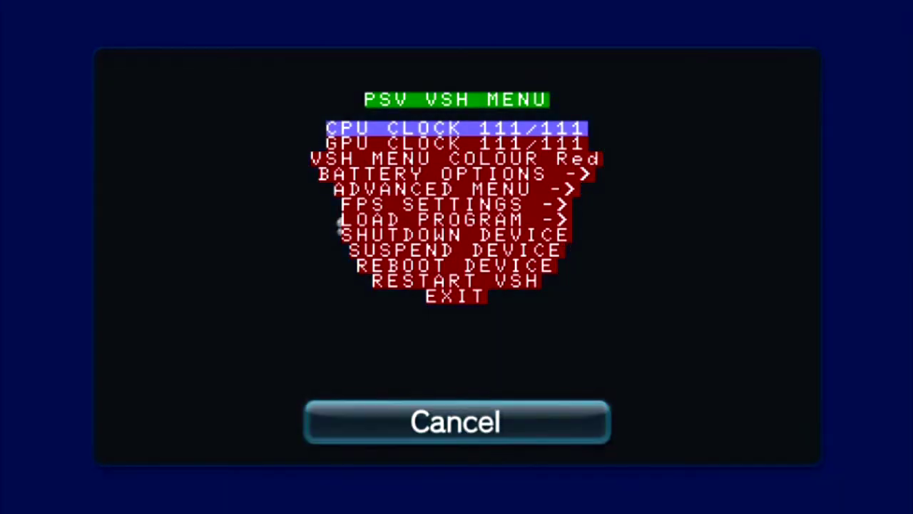
Step: Set the CPU clock to 444/222 and the GPU clock to 166/111 in the PSV VSH menu
{"action": "key", "text": "Return"}
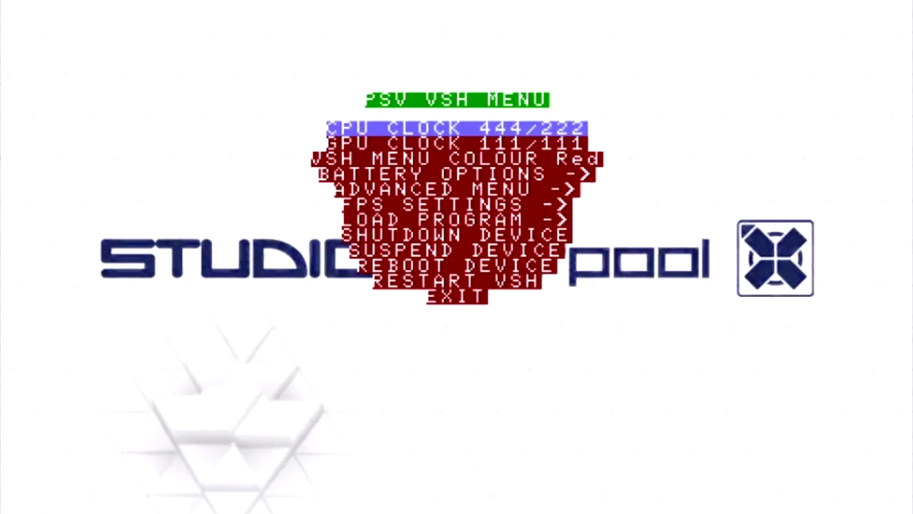
{"action": "key", "text": "Down"}
{"action": "key", "text": "Left"}
{"action": "key", "text": "Left"}
{"action": "key", "text": "Up"}
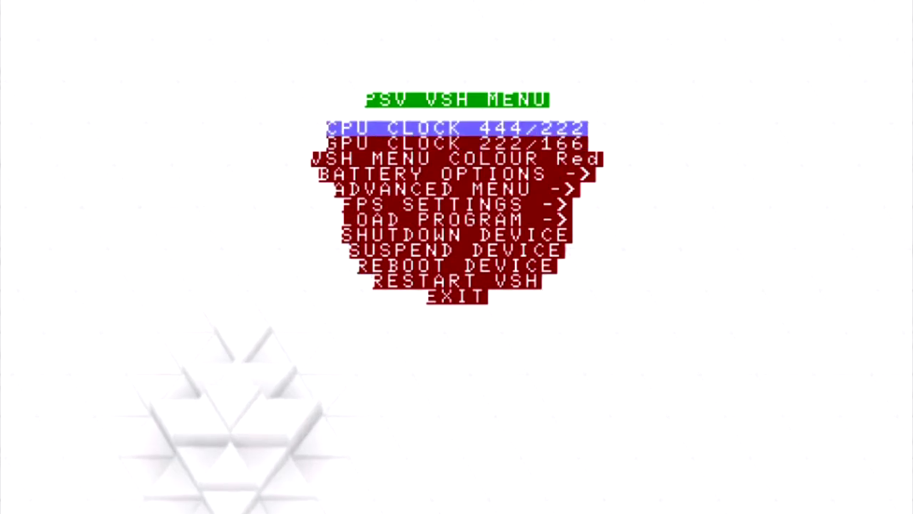
{"action": "key", "text": "Down"}
{"action": "key", "text": "Left"}
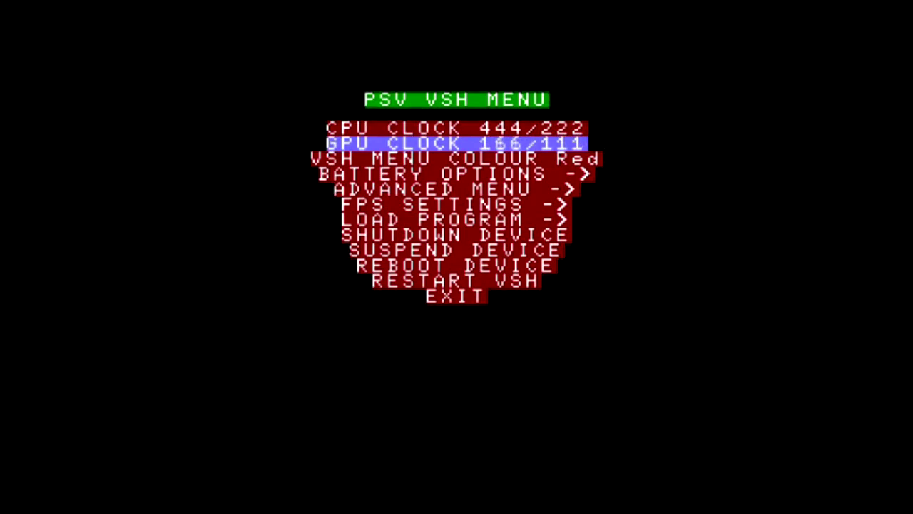